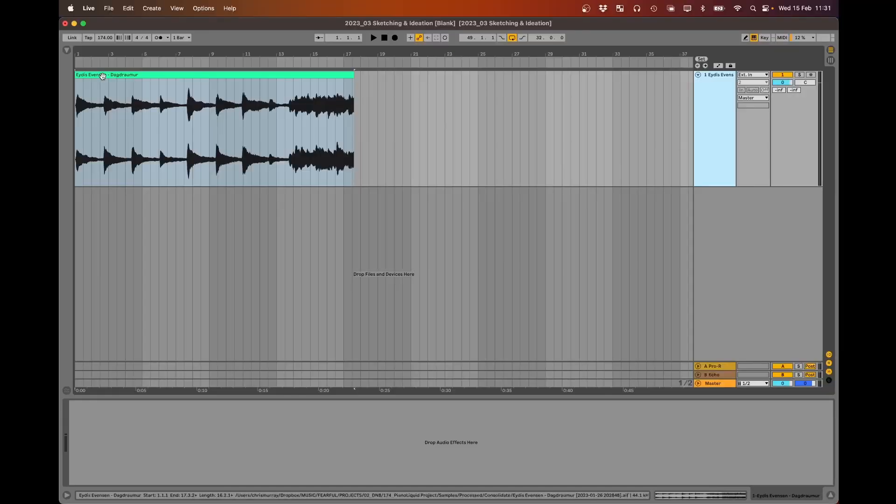
- Play the Dagdraumur piano clip from its start and stop playback after the clip ends
left_click(103, 76)
left_click(66, 50)
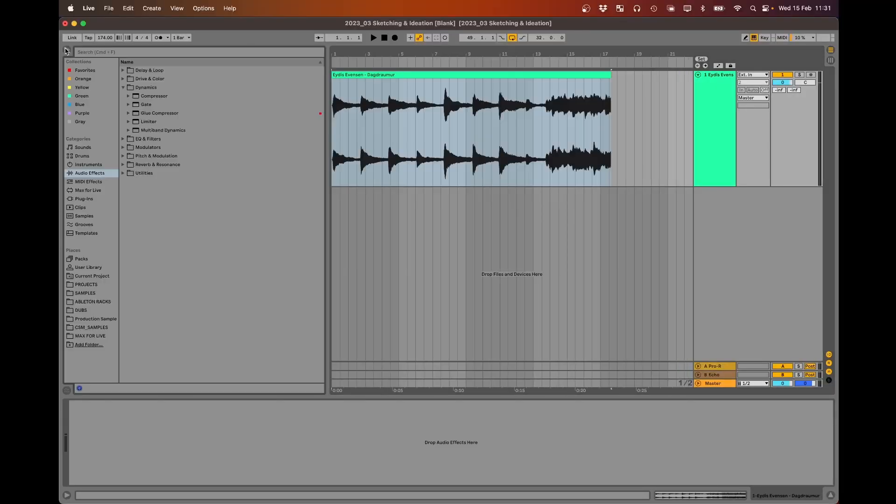
left_click(68, 51)
left_click(138, 81)
key("space")
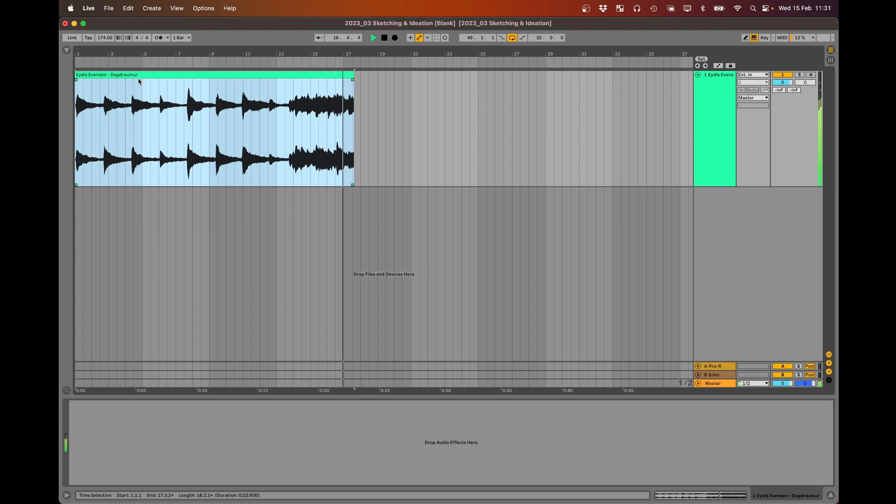
key("space")
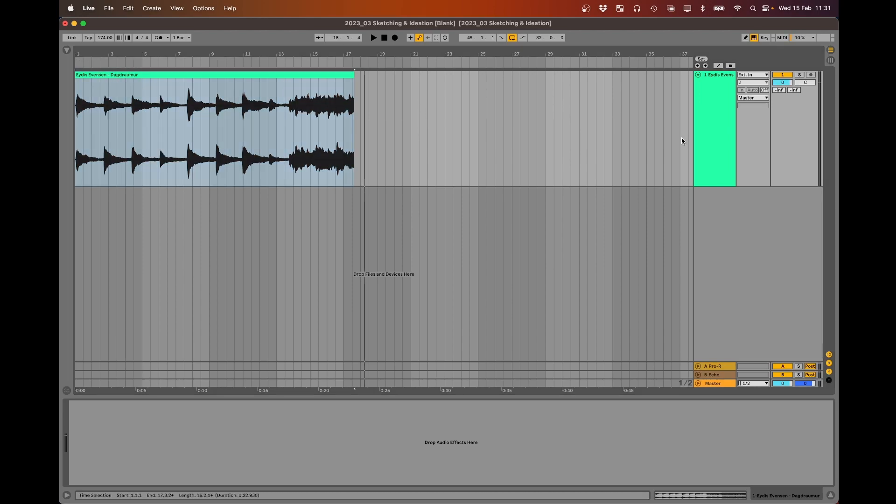
- Insert a new MIDI track below the piano audio track and make it taller
left_click(718, 130)
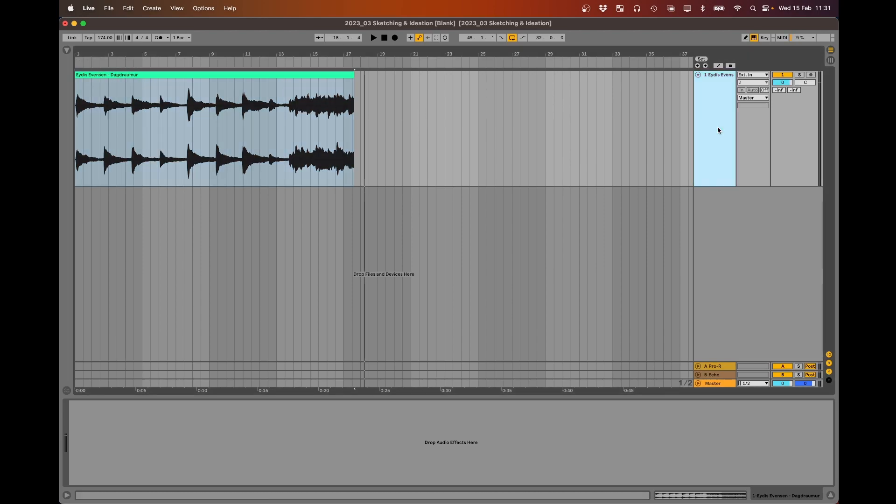
key("shift+super+t")
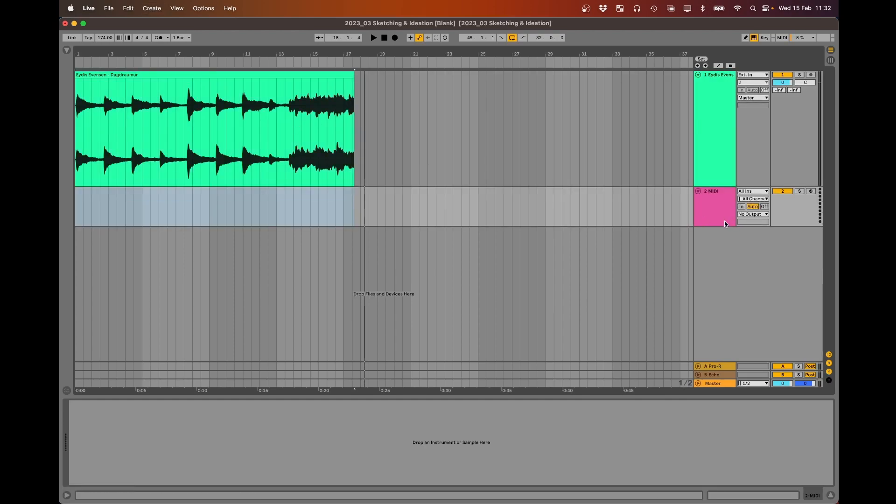
left_click_drag(716, 226, 716, 280)
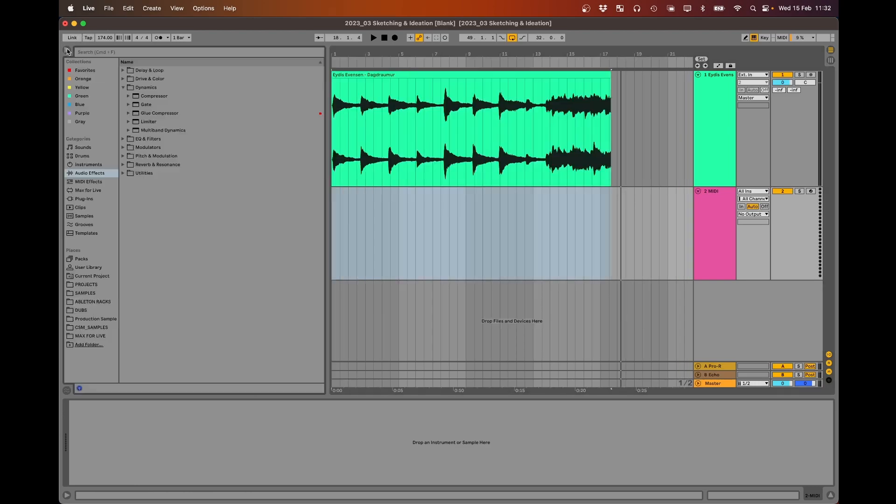
- Load the Simpler instrument onto the new MIDI track
left_click(68, 49)
left_click(88, 165)
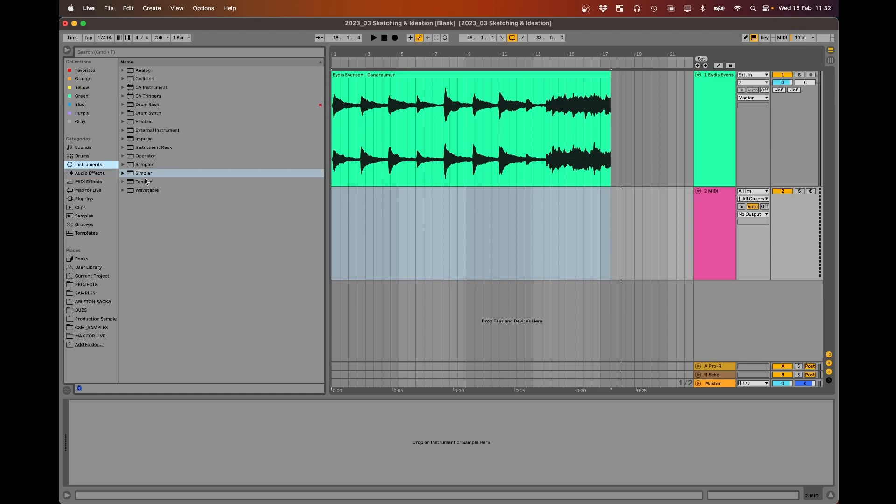
left_click_drag(145, 176, 373, 245)
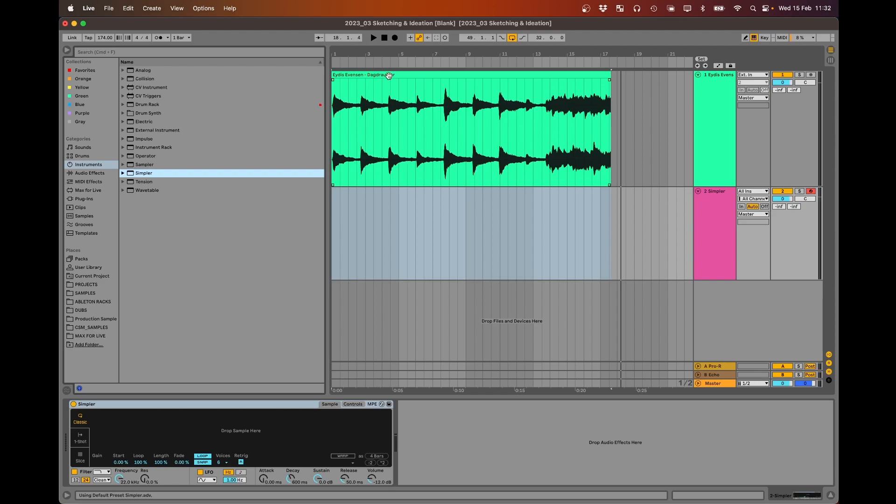
- Load the Dagdraumur clip from the audio track into Simpler as its sample
left_click(388, 74)
left_click(68, 49)
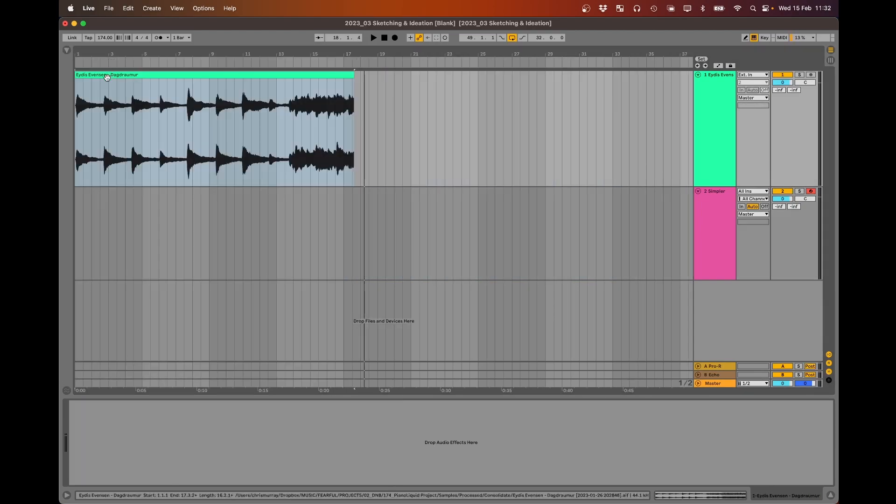
left_click(175, 254)
left_click_drag(156, 76, 130, 429)
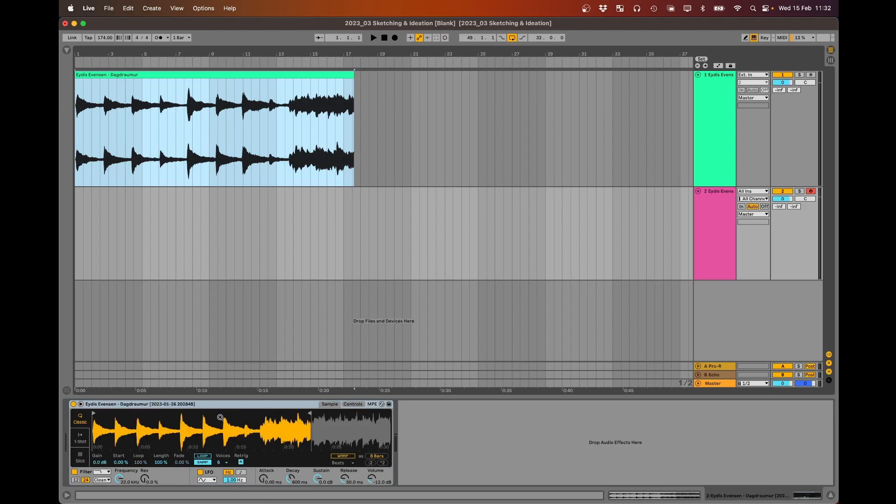
- Switch Simpler to Slice mode and set the transient slicing sensitivity to 59%
left_click(80, 456)
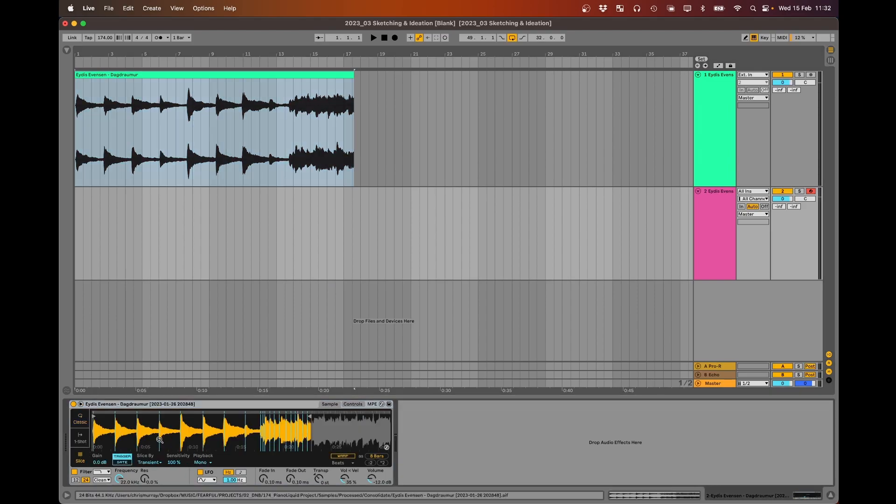
mouse_move(115, 434)
left_mouse_down()
mouse_move(116, 450)
mouse_move(118, 442)
left_mouse_up()
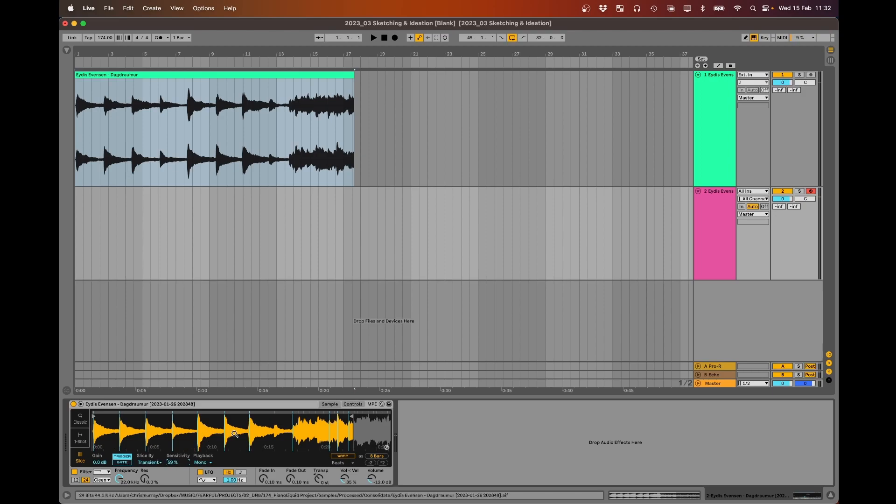
left_click(753, 39)
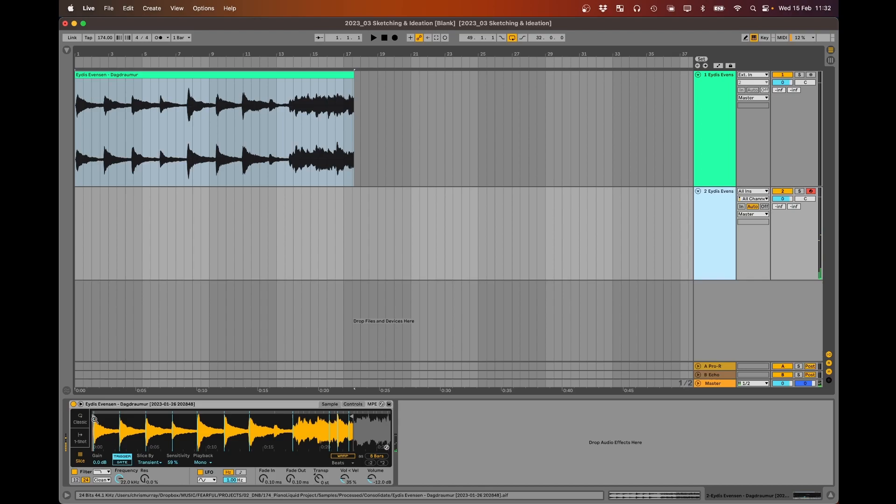
- Move Simpler's sample start marker onto the first note's transient and audition the first two slices
left_click_drag(96, 426, 95, 468)
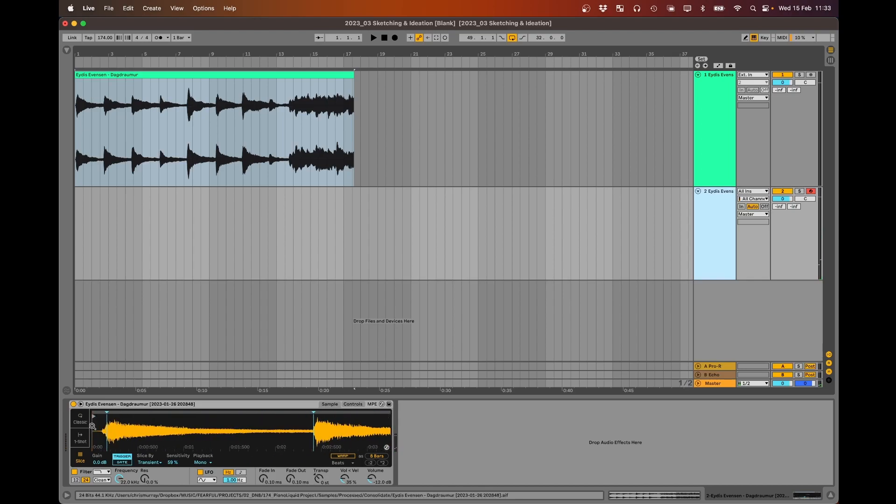
left_click_drag(94, 416, 103, 411)
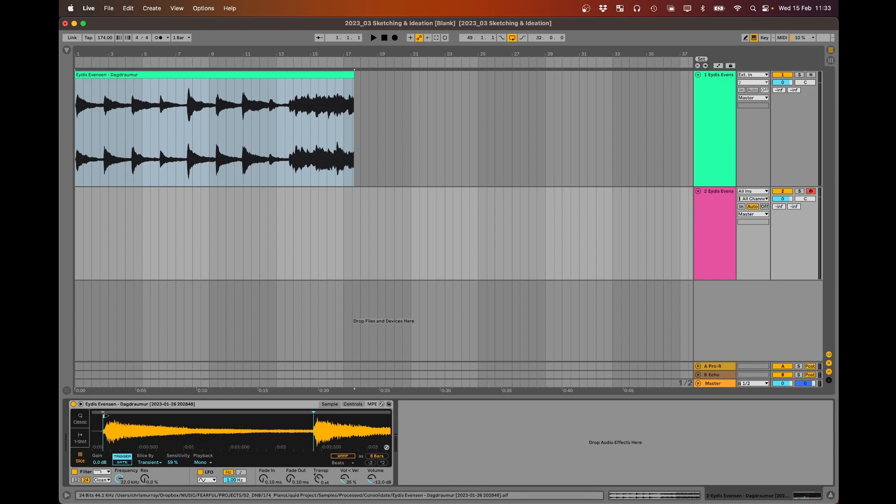
key("a")
key("w")
- Audition the second, third and fourth slices and nudge the fourth slice marker slightly earlier
left_click_drag(300, 428, 172, 429)
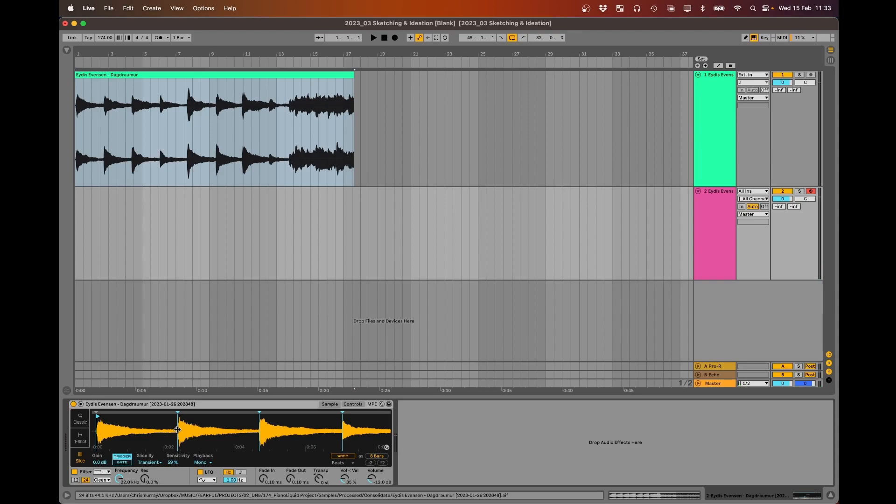
left_click_drag(212, 427, 181, 427)
key("w")
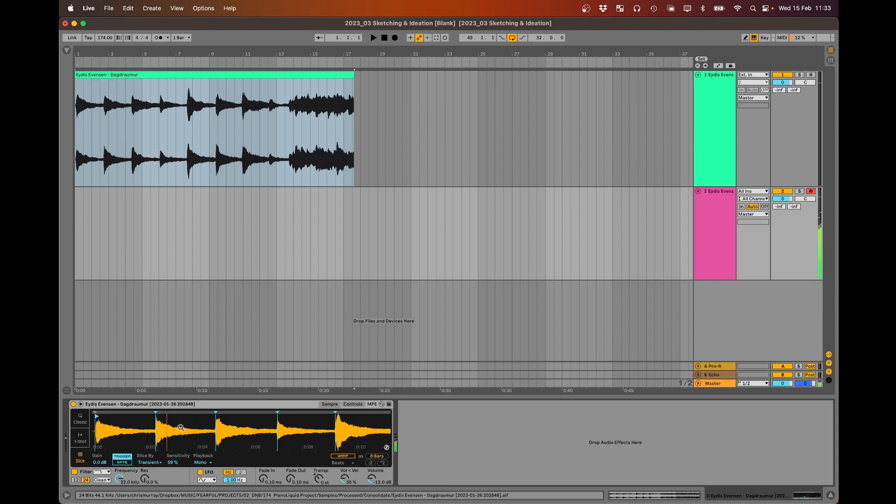
key("s")
key("e")
left_click_drag(277, 413, 277, 413)
key("e")
- Nudge the sixth slice marker, at about 0:11.6, slightly closer to its transient and audition the slice
mouse_move(280, 431)
left_mouse_down()
mouse_move(187, 426)
mouse_move(196, 426)
mouse_move(178, 412)
mouse_move(186, 428)
mouse_move(128, 429)
left_mouse_up()
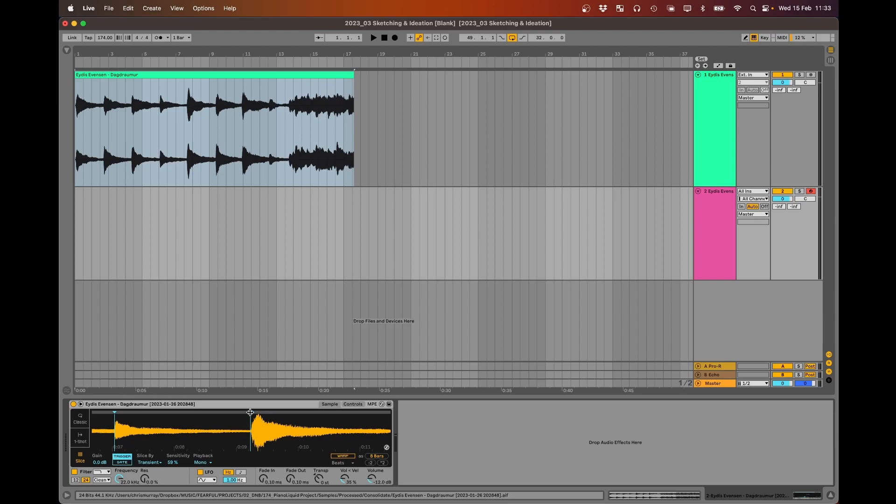
left_click_drag(274, 429, 119, 429)
left_click_drag(218, 422, 216, 466)
left_click_drag(222, 424, 223, 467)
left_click_drag(201, 412, 203, 412)
key("d")
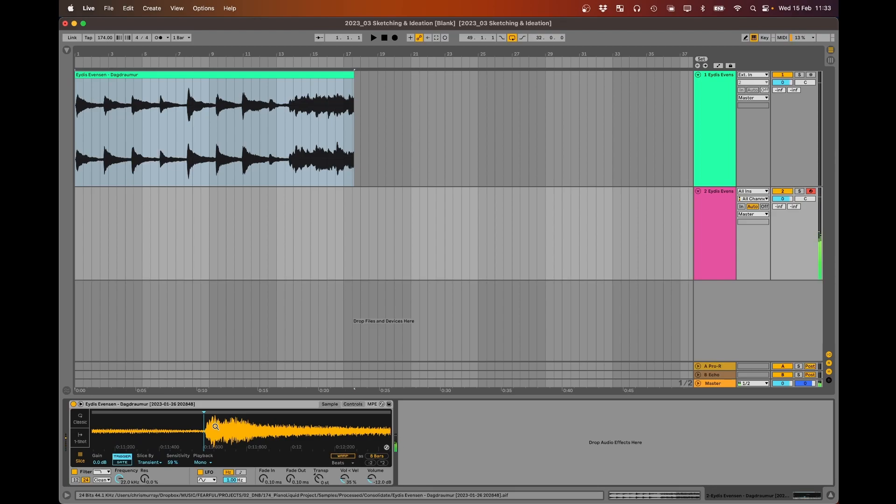
- Move the seventh slice marker, just before 0:14, earlier to the onset of its note
left_click_drag(216, 423, 113, 381)
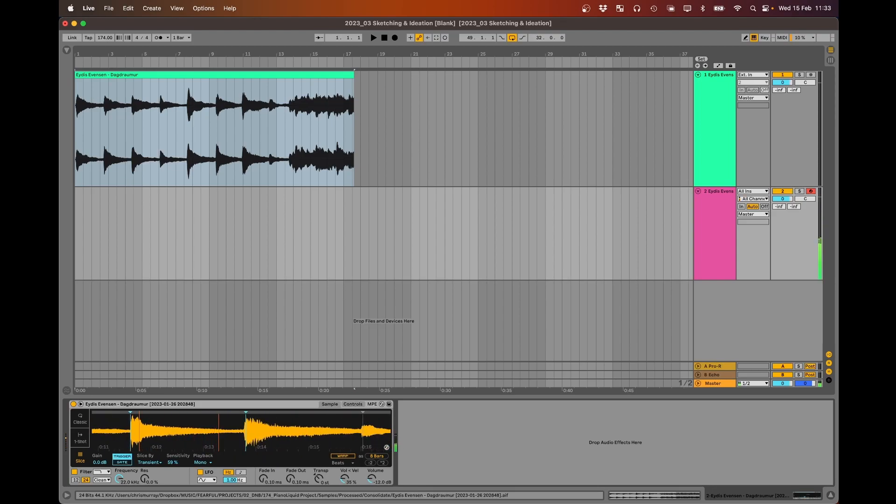
left_click_drag(247, 418, 267, 452)
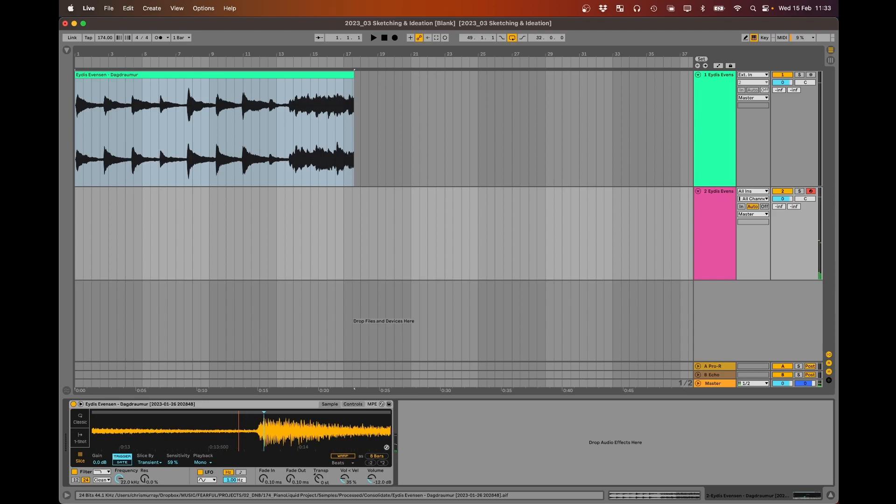
left_click_drag(263, 412, 256, 413)
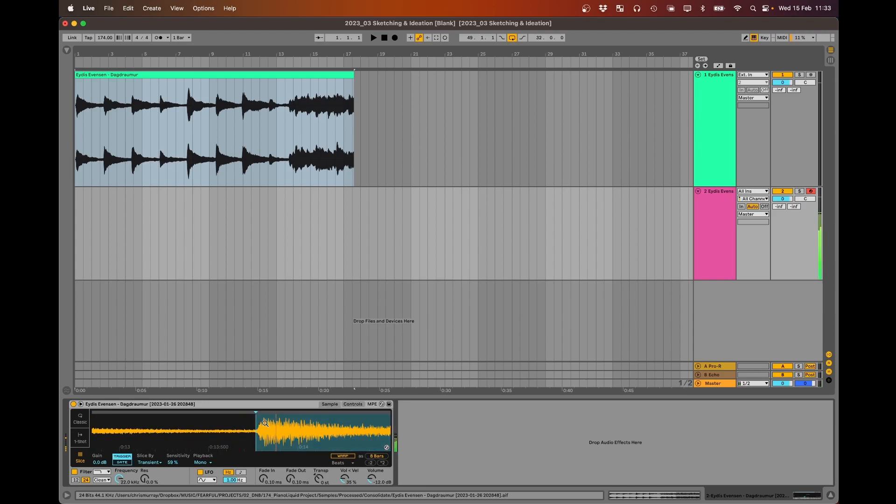
- Add a manual slice at the onset of the quiet note at about 0:16
left_click_drag(276, 428, 174, 431)
left_click_drag(260, 431, 259, 418)
double_click(256, 413)
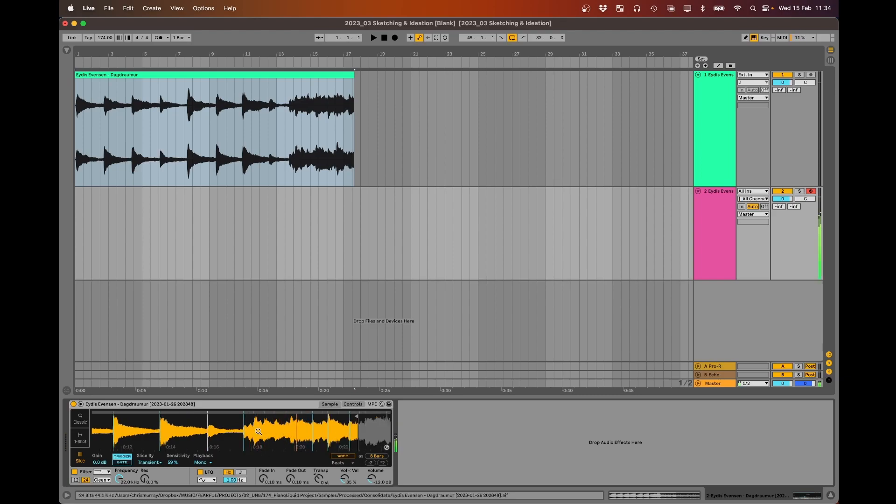
- Nudge the slice marker at about 0:17.5 slightly earlier, to the start of the dense closing section
left_click_drag(248, 428, 246, 447)
left_click_drag(217, 413, 215, 413)
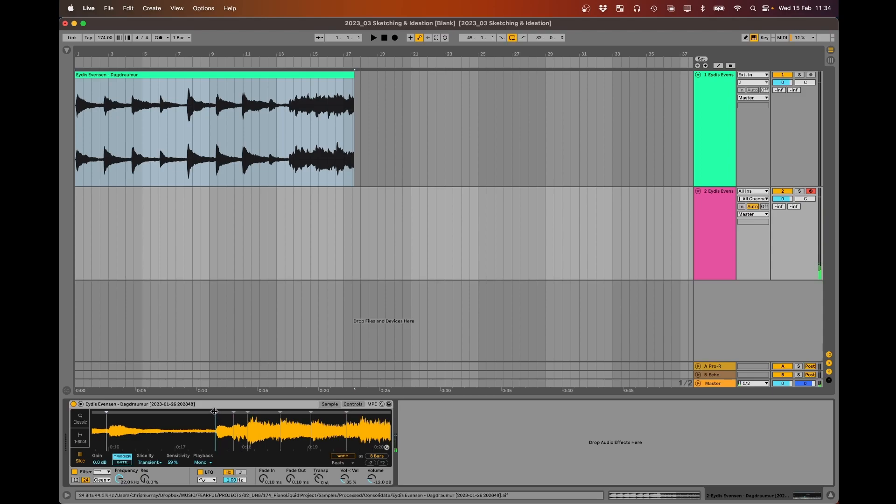
left_click_drag(259, 432, 233, 419)
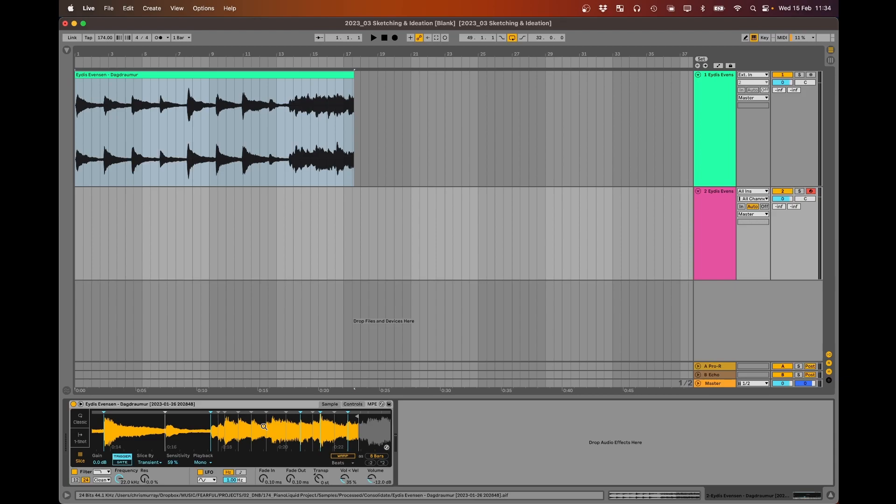
- Audition the slices in the sample's dense closing section and set the slice sensitivity to 61%
key("y")
key("y")
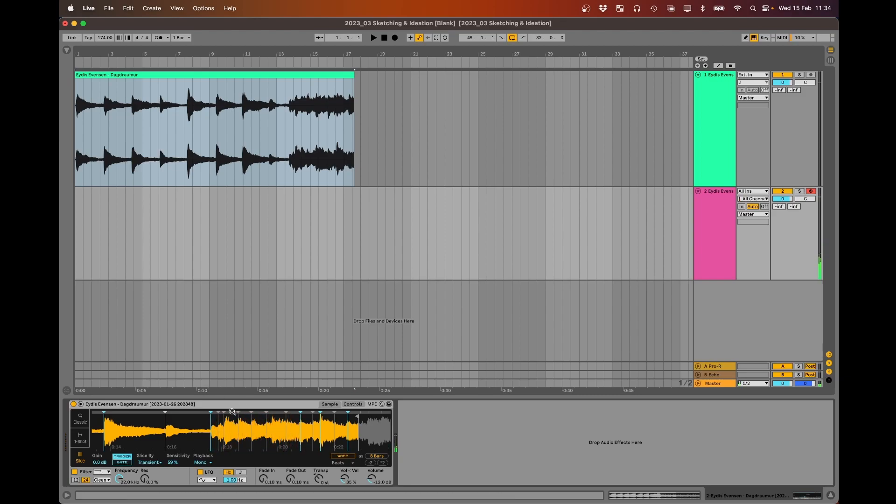
key("g")
key("y")
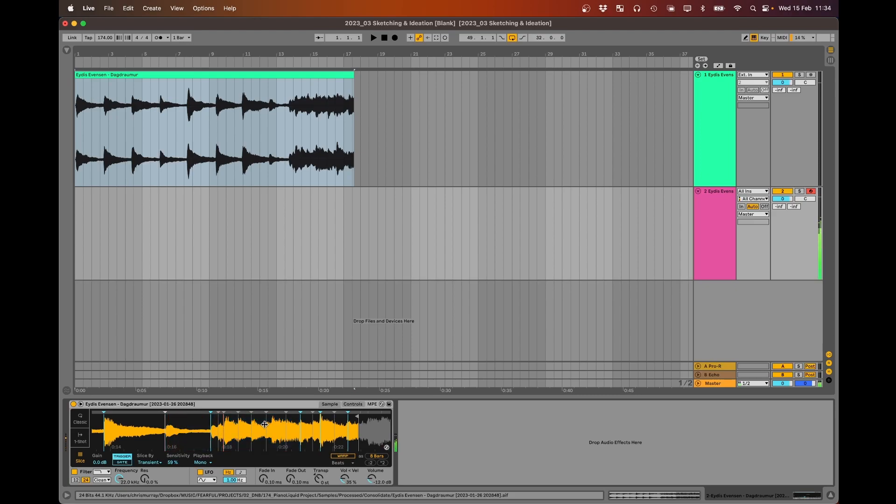
key("y")
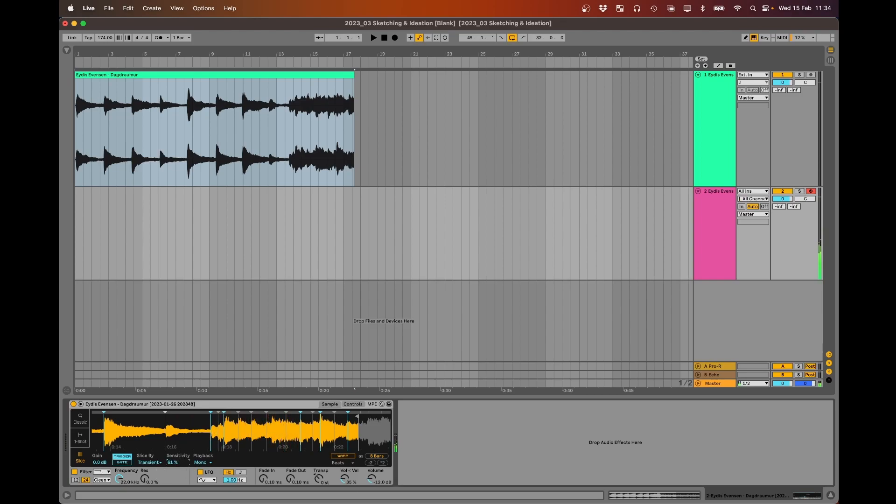
key("g")
key("y")
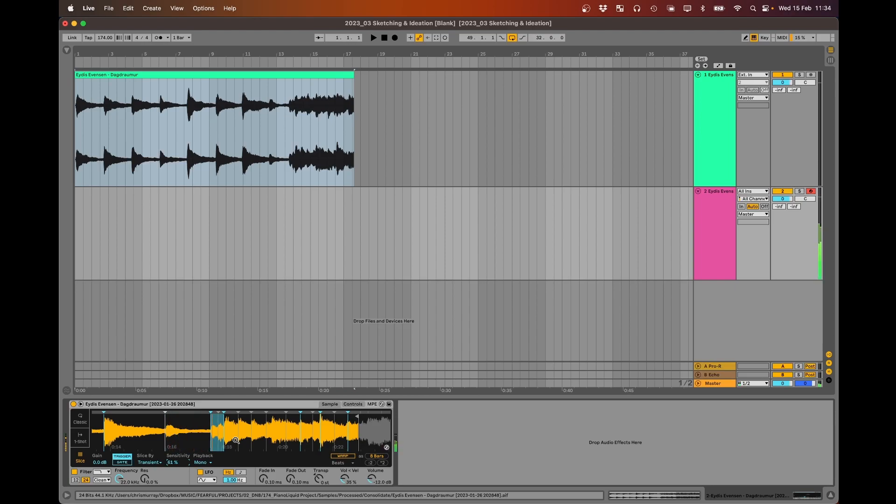
key("y")
key("h")
- Nudge the slice markers in the closing section, including the one at about 0:18, slightly earlier onto their transients
left_click_drag(300, 412, 299, 413)
scroll(231, 424, "up", 5)
left_click_drag(191, 412, 189, 412)
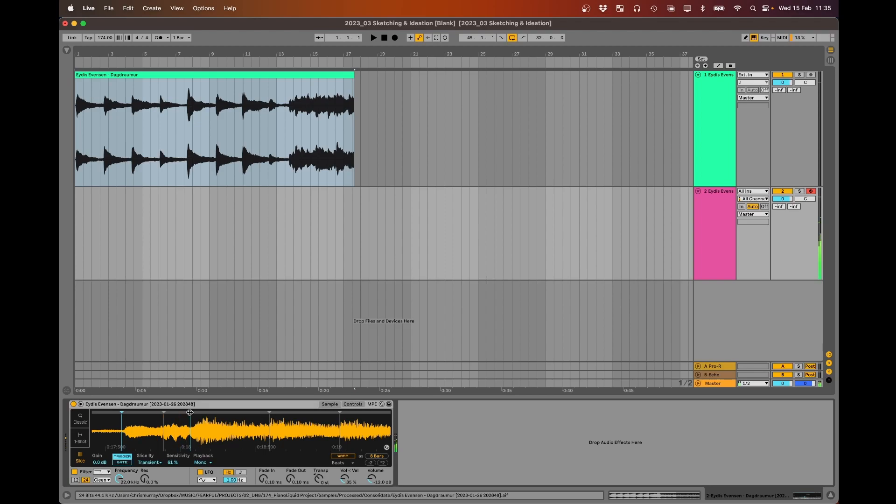
left_click_drag(222, 440, 226, 369)
left_click_drag(285, 424, 288, 413)
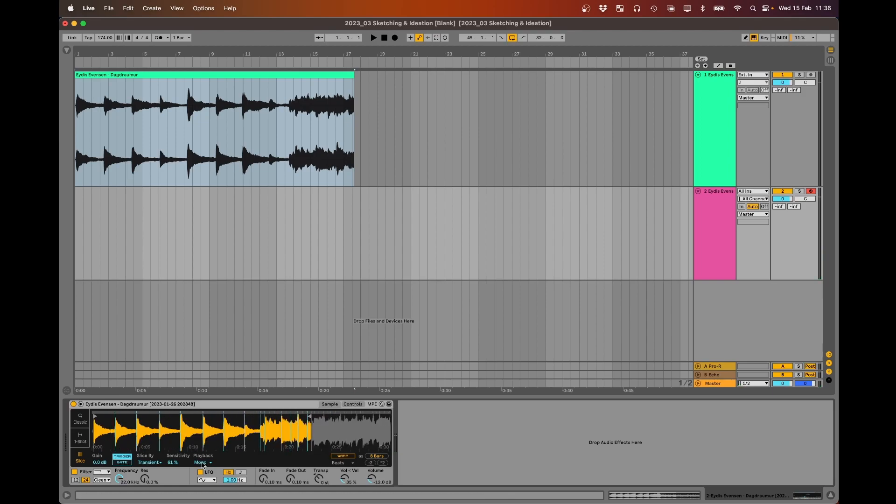
- Review Simpler's slice playback options and keep Mono
left_click(204, 462)
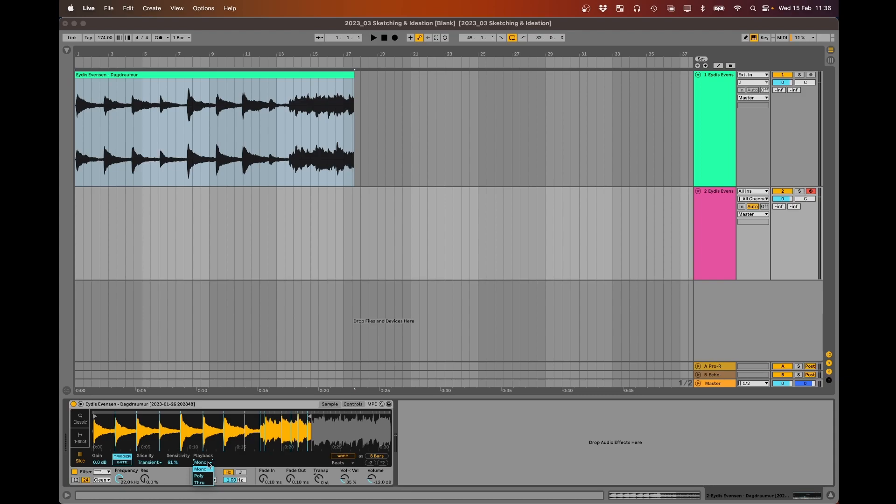
left_click(208, 463)
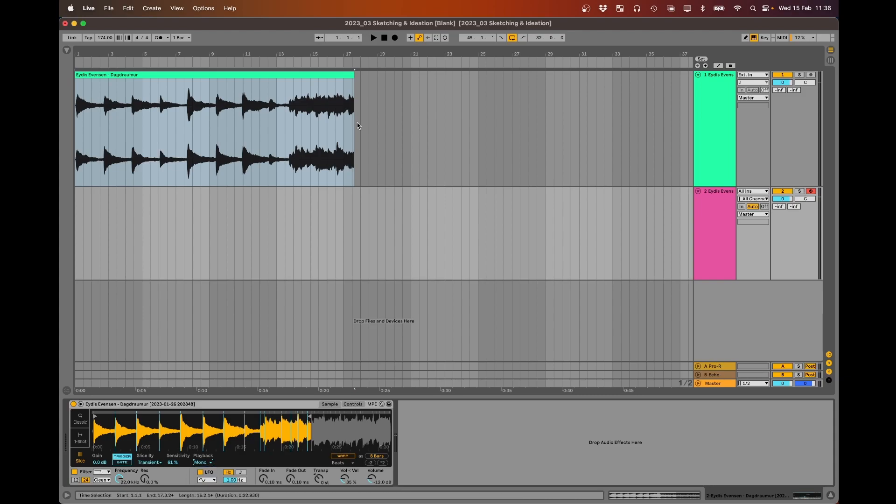
left_click_drag(336, 54, 282, 52)
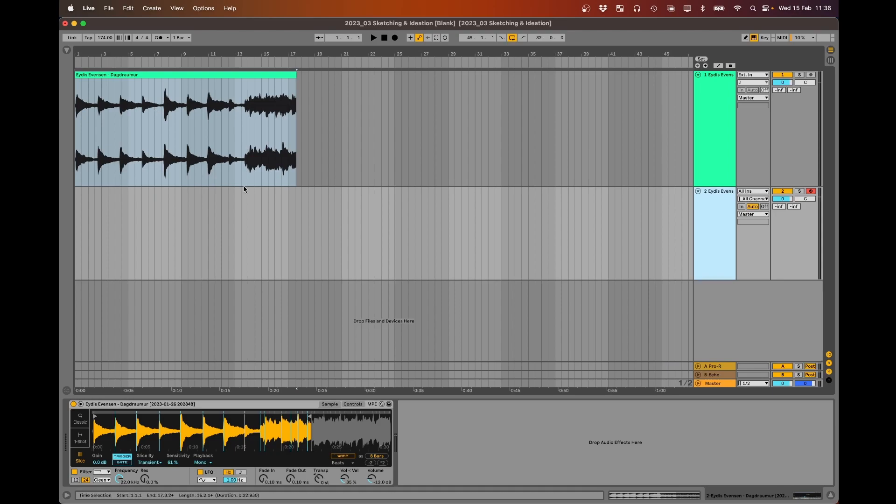
double_click(288, 223)
left_click_drag(289, 223, 400, 222)
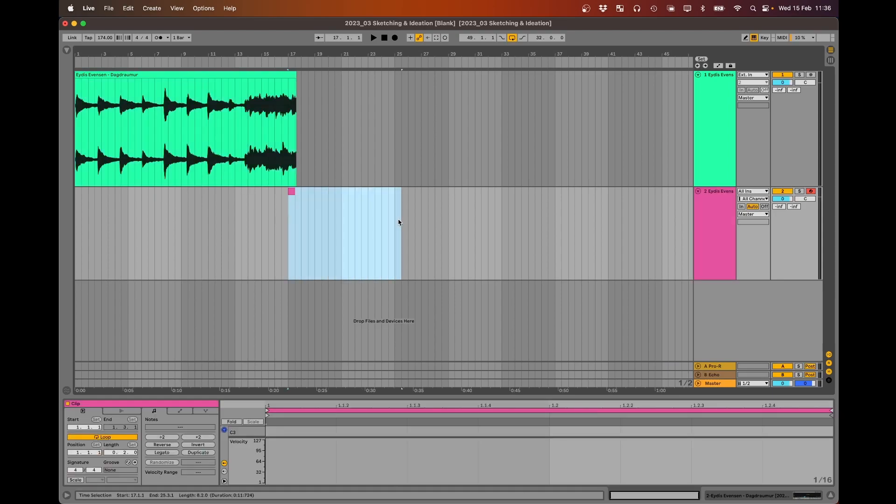
left_click(291, 190)
left_click(292, 192)
- Turn on the metronome and test playback from bar 17
left_click(158, 37)
left_click(291, 213)
key("space")
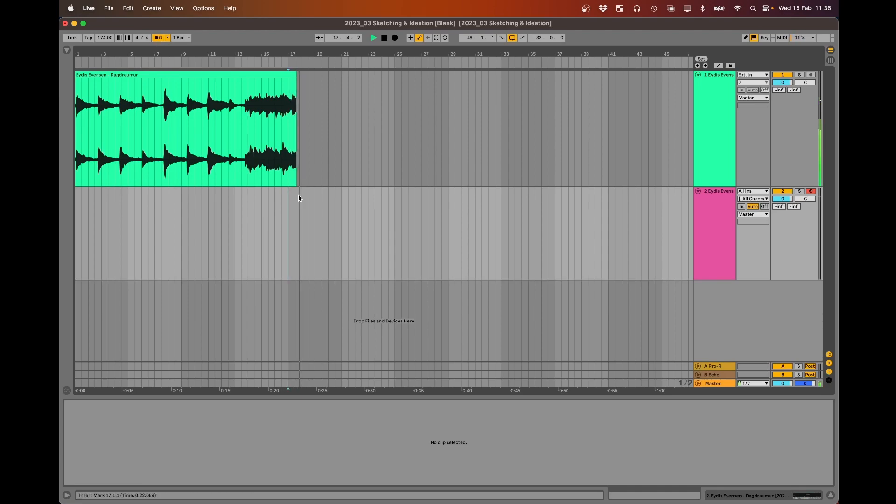
key("space")
- Deactivate the original Dagdraumur audio track and collapse its lane to a small height
left_click(264, 74)
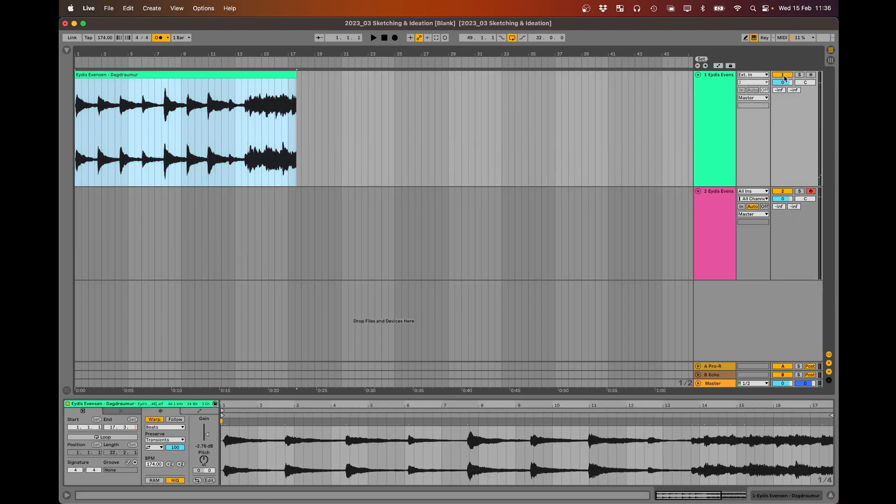
left_click(785, 76)
left_click_drag(709, 186, 707, 86)
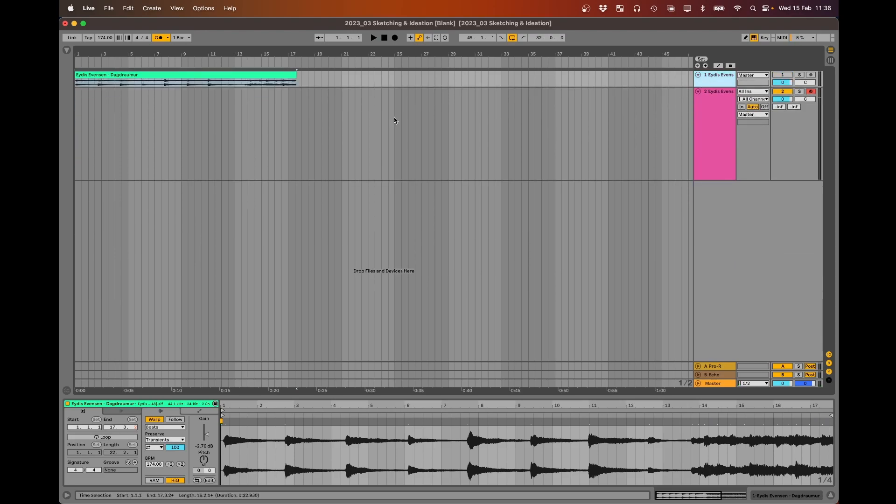
- Play the set from bar 17 of the MIDI track to try slices against the metronome
left_click(342, 124)
key("space")
key("space")
- Preview the drum loops in the WIP SAMPLES folder, from DRUMS_Loop_01_173.wav through DRUMS_Loop_05_174.wav and back to DRUMS_Loop_03_172.wav
left_click(67, 51)
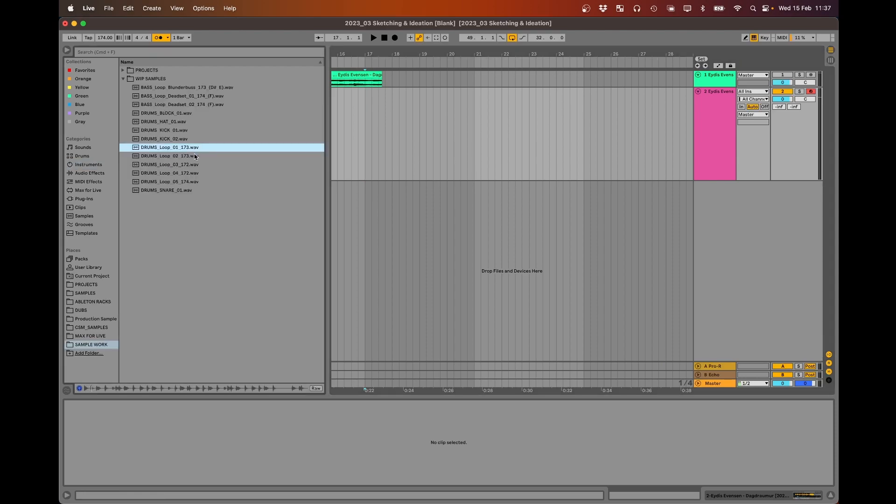
key("Down")
key("Down")
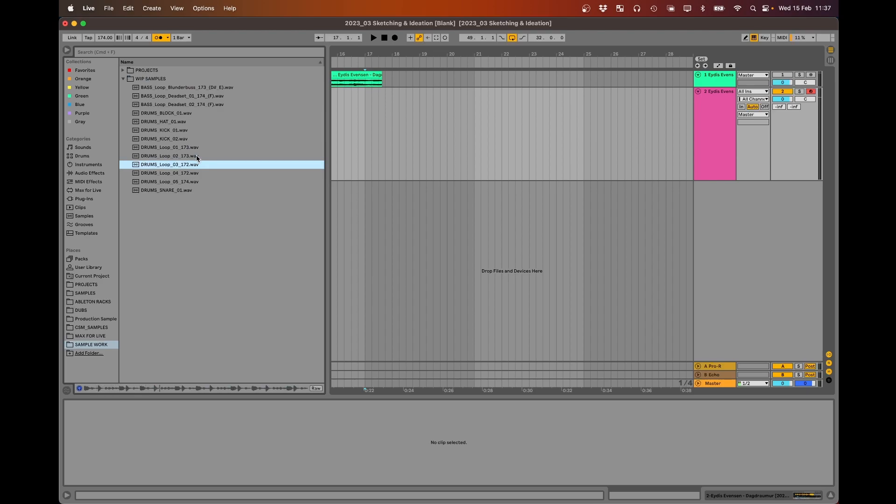
key("Down")
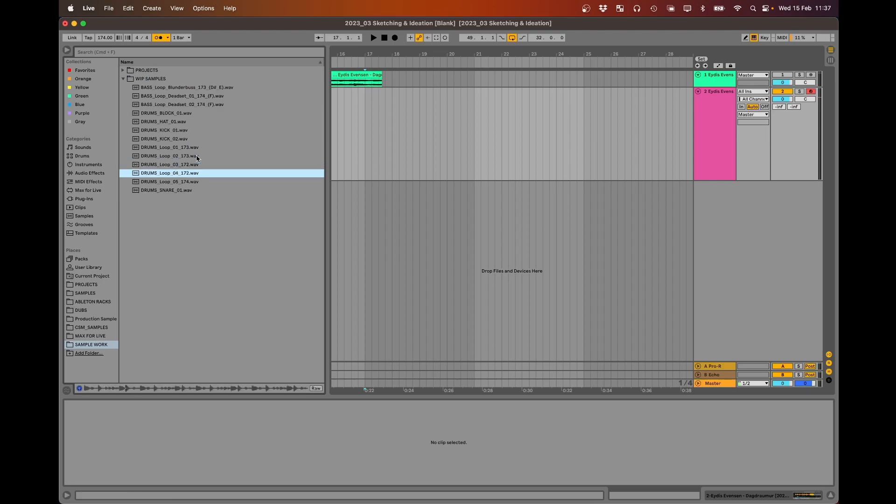
key("Down")
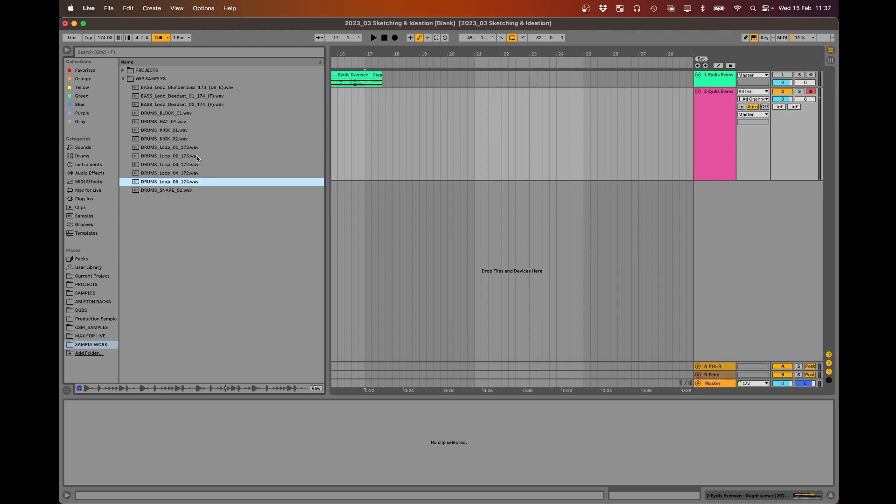
key("Up")
key("Up")
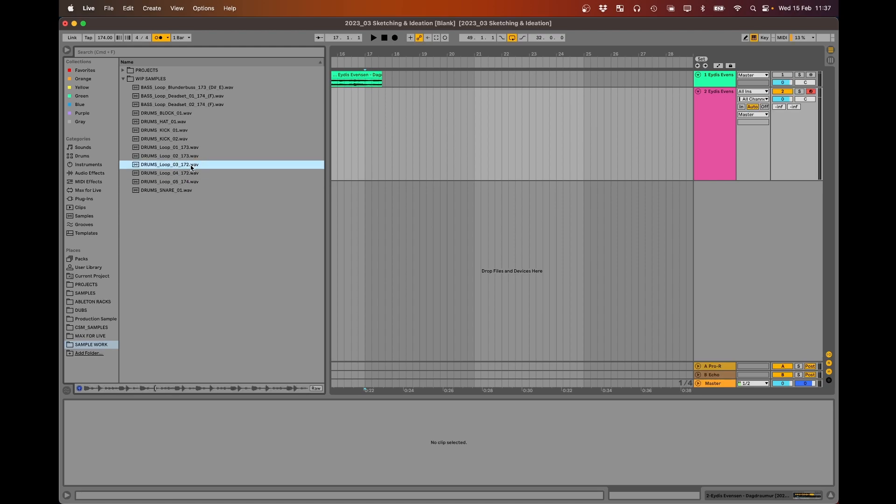
- Place DRUMS_Loop_03_172.wav on a new audio track at bar 21 and duplicate the clip three times
left_click_drag(190, 167, 476, 194)
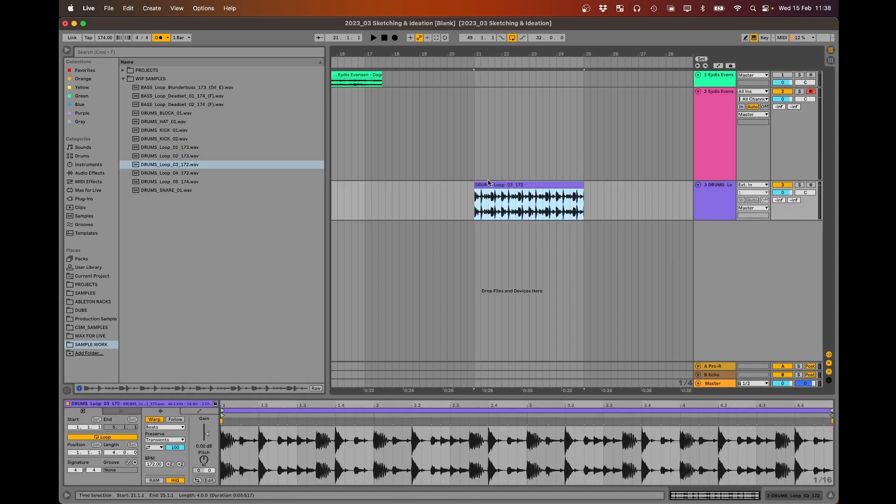
key("super+d")
key("super+d")
key("super+d")
- Move the four drum loop clips to start at bar 17 and set the loop region over their 16 bars
left_click_drag(514, 54, 514, 40)
left_click(443, 184, "shift")
left_click_drag(440, 183, 410, 182)
key("super+l")
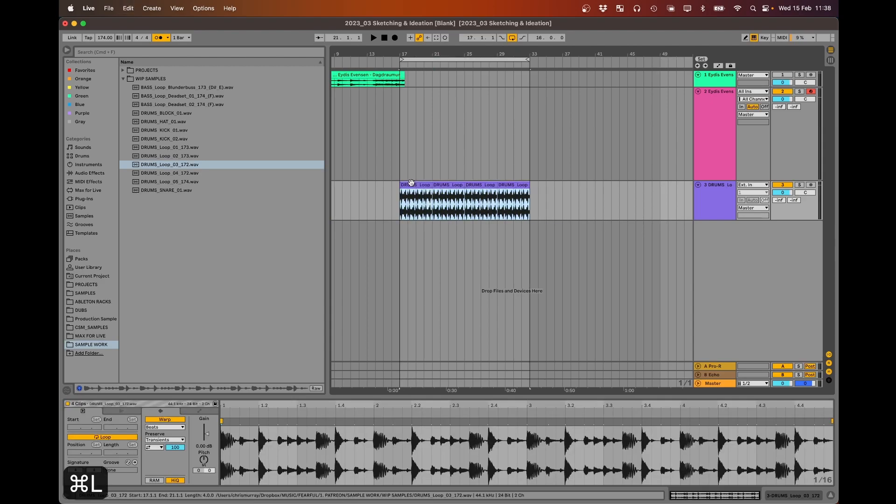
- Set the audio buffer size to 64 samples in the audio preferences
left_click(432, 74)
left_click(88, 8)
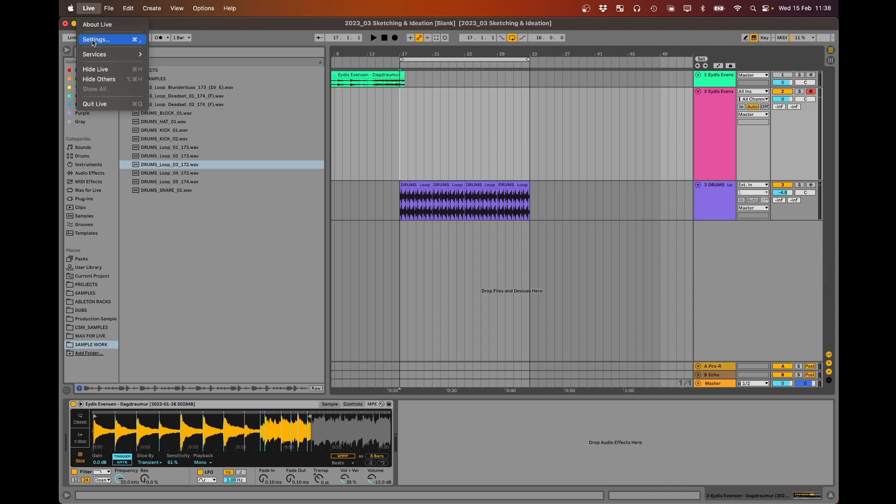
left_click(96, 39)
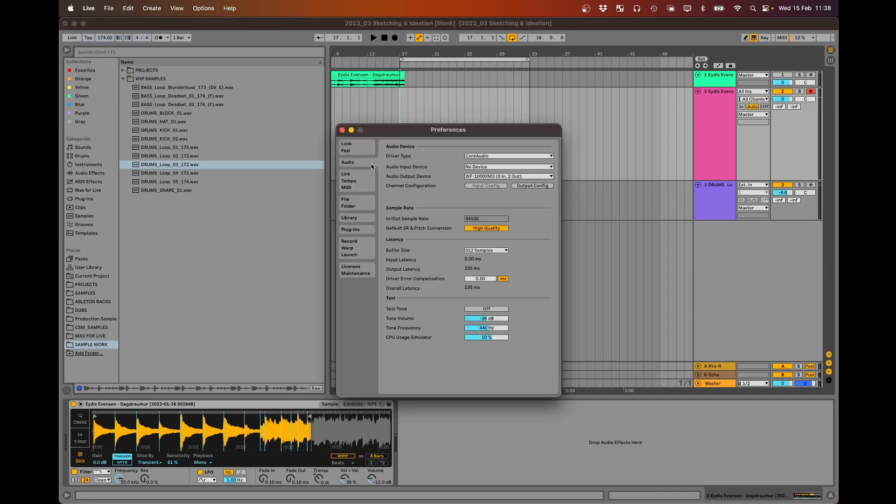
left_click(476, 251)
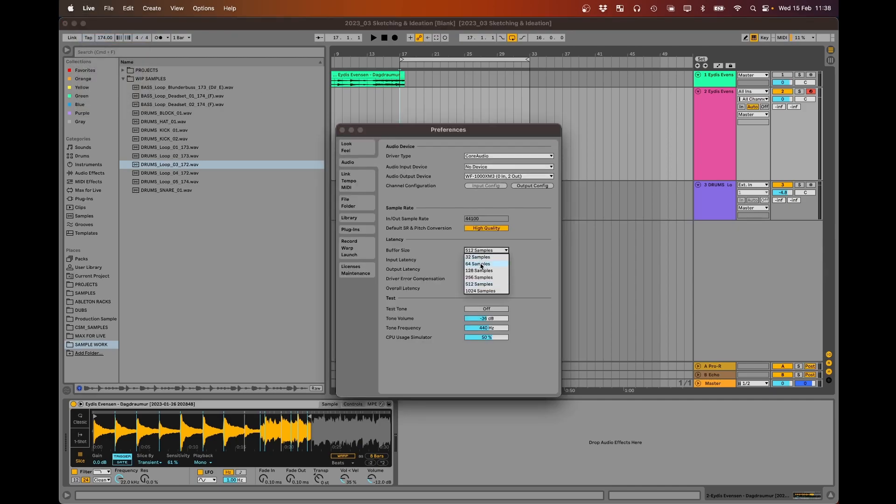
left_click(481, 264)
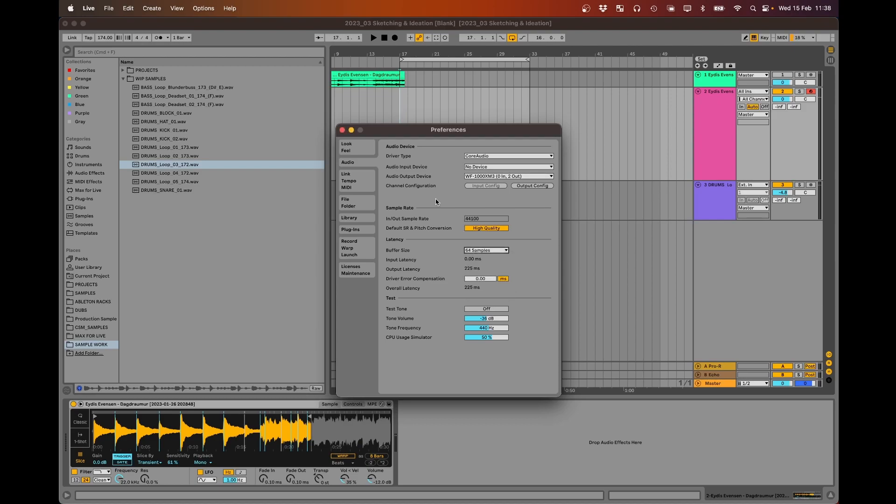
left_click(342, 130)
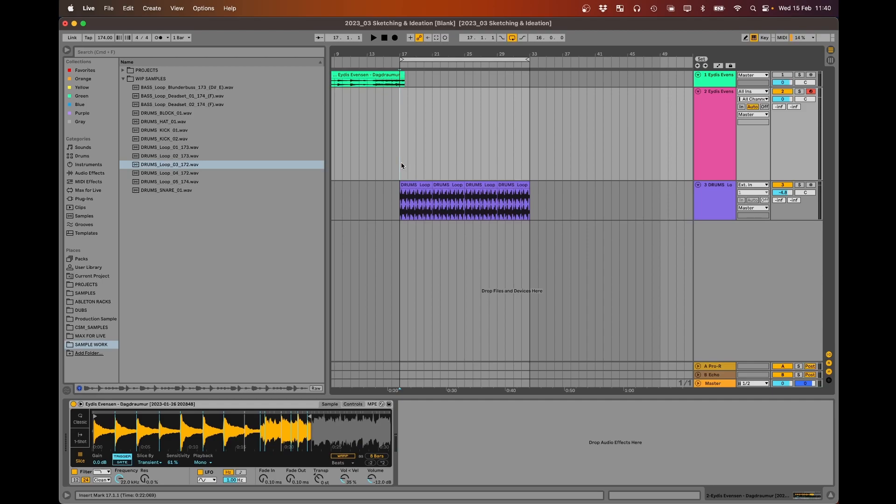
- Create an empty 16-bar MIDI clip on the Simpler track from bar 17 to bar 33, alongside the drum loops
left_click_drag(399, 140, 527, 146)
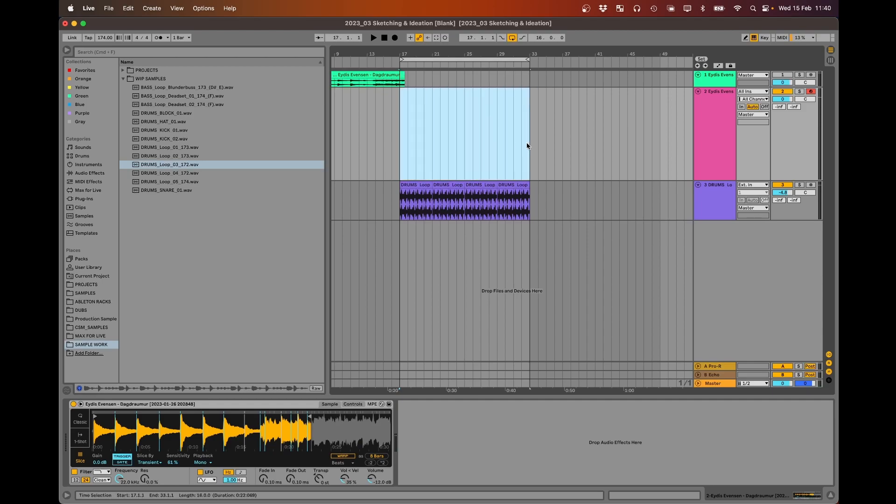
key("shift+super+m")
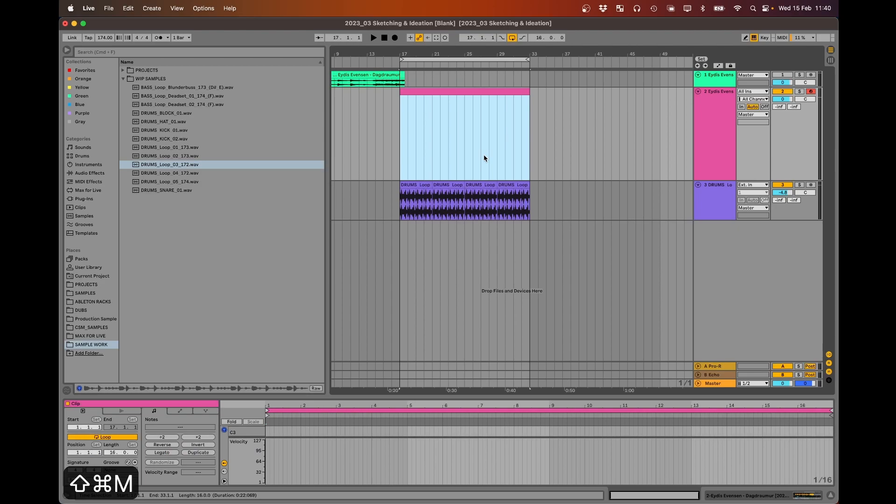
left_click(403, 203)
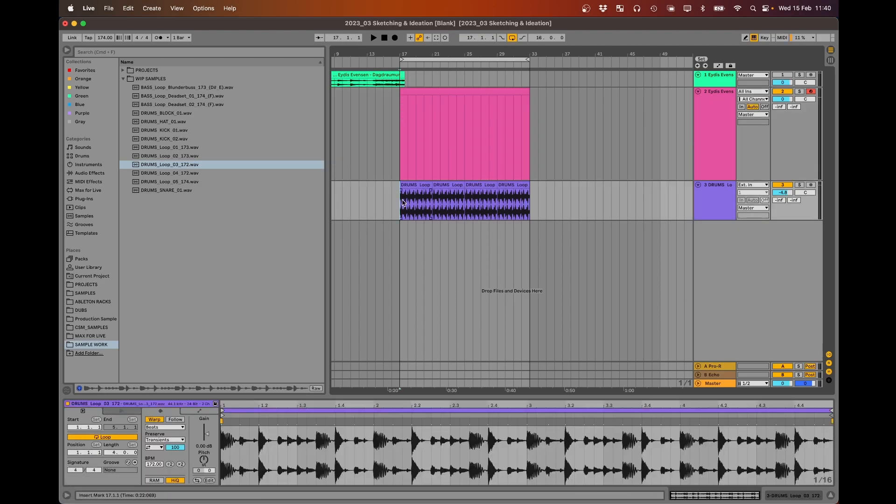
left_click(417, 96)
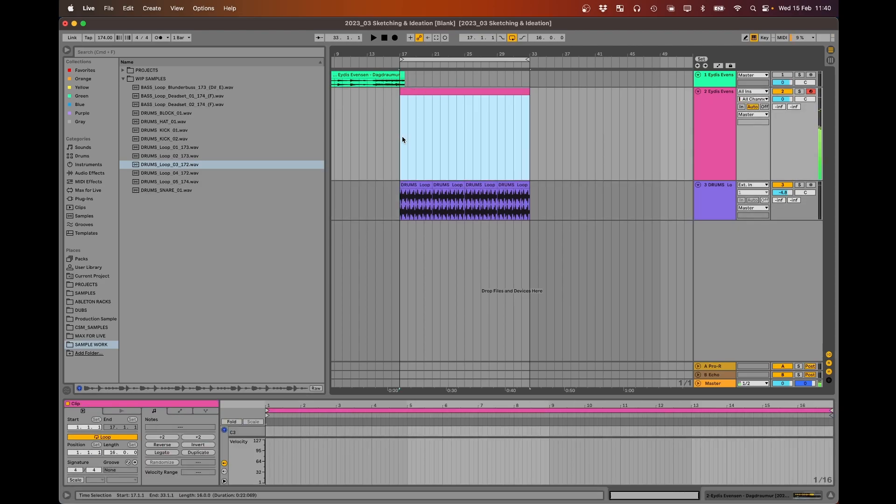
- Switch Simpler's slice triggering from Trigger to Gate and audition slices with short and held notes
left_click(652, 162)
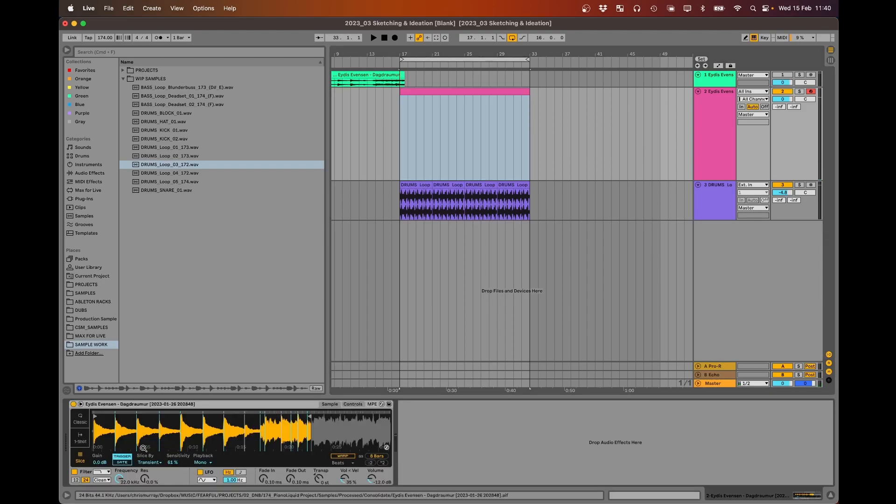
left_click(124, 462)
key("e")
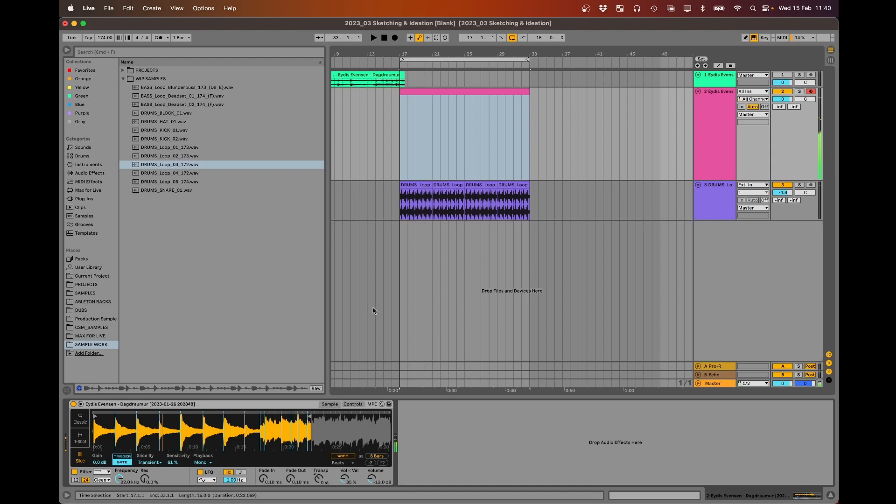
key("e")
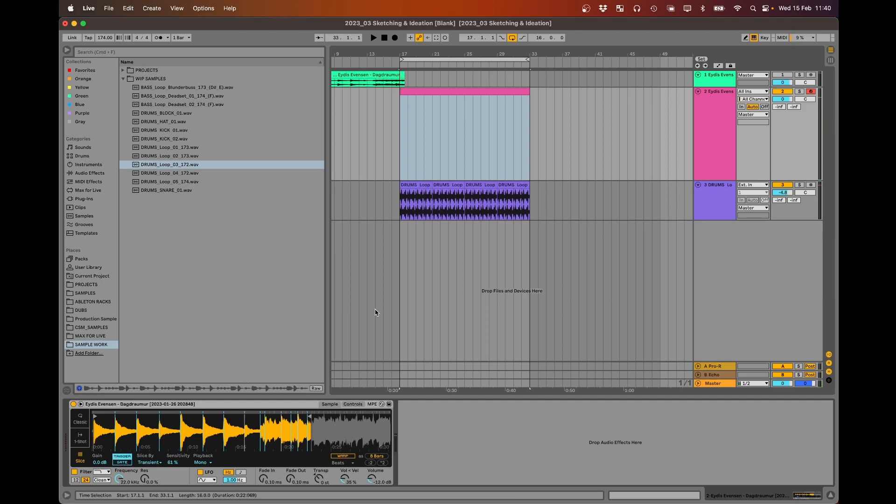
key("e")
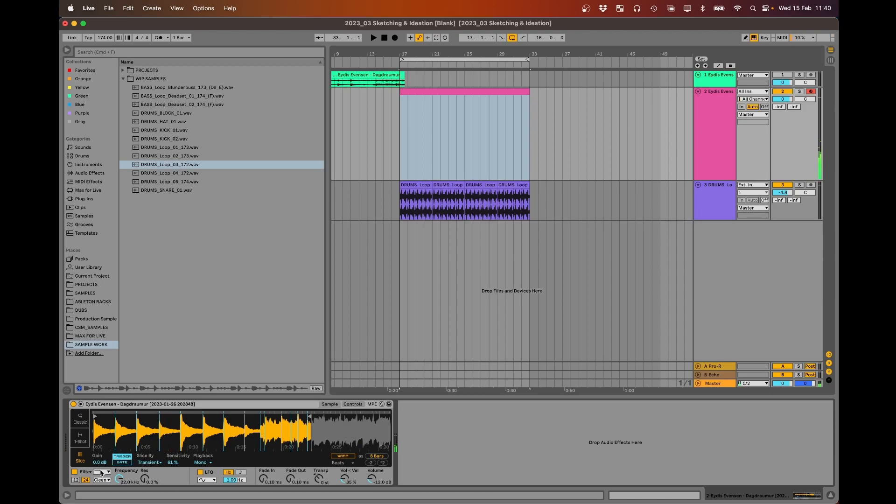
- Open the MIDI clip in an enlarged note editor and add a C1 note from 1.1.1 to 3.3.4, playing it back
left_click(427, 91)
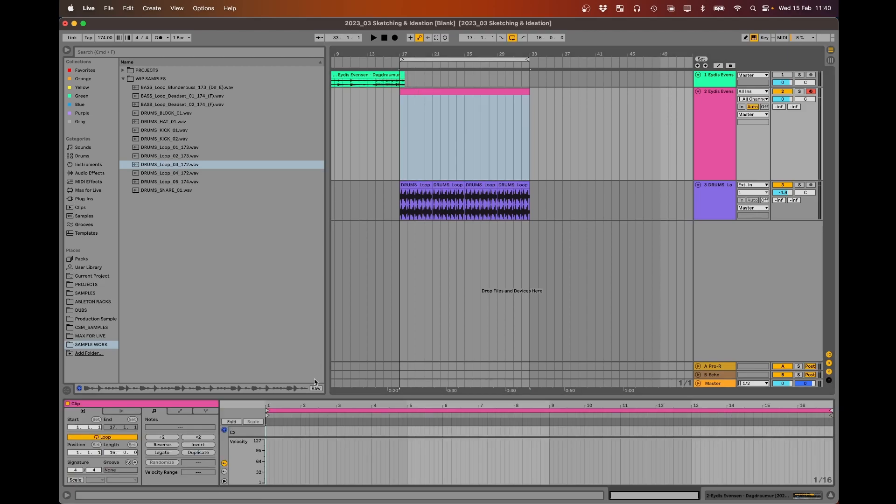
left_click_drag(312, 396, 340, 282)
left_click_drag(167, 396, 192, 396)
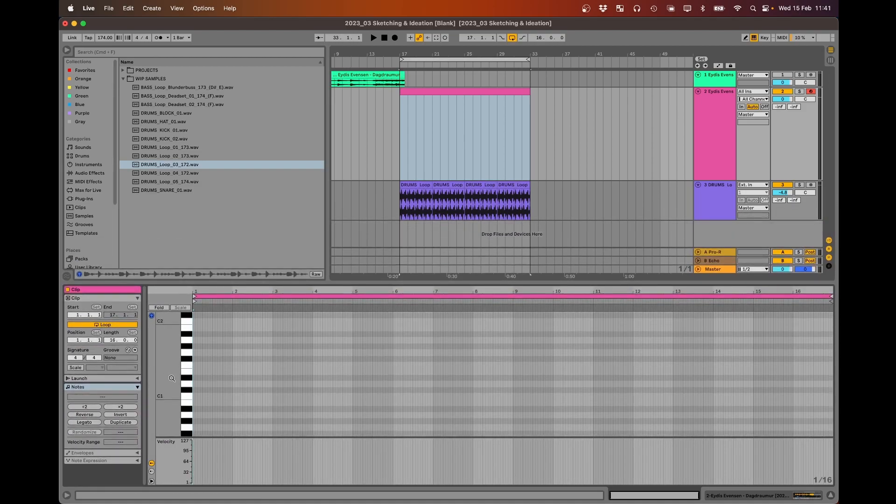
double_click(195, 397)
left_click_drag(196, 397, 299, 396)
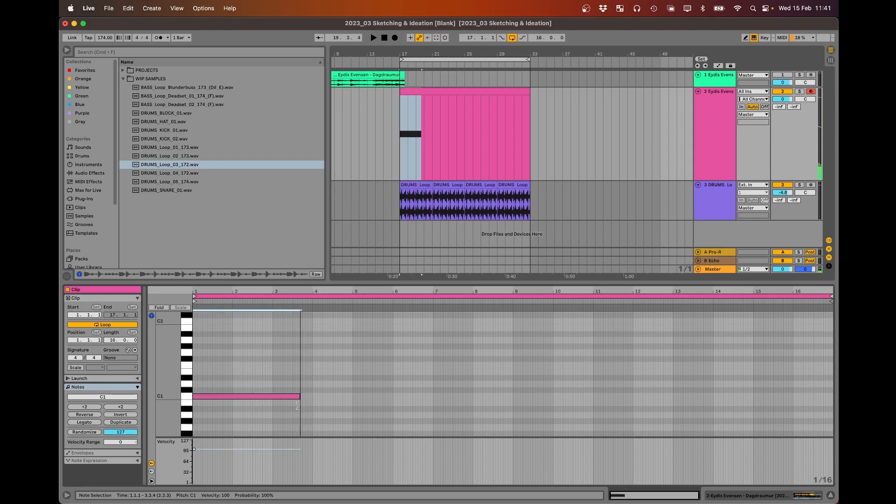
key("space")
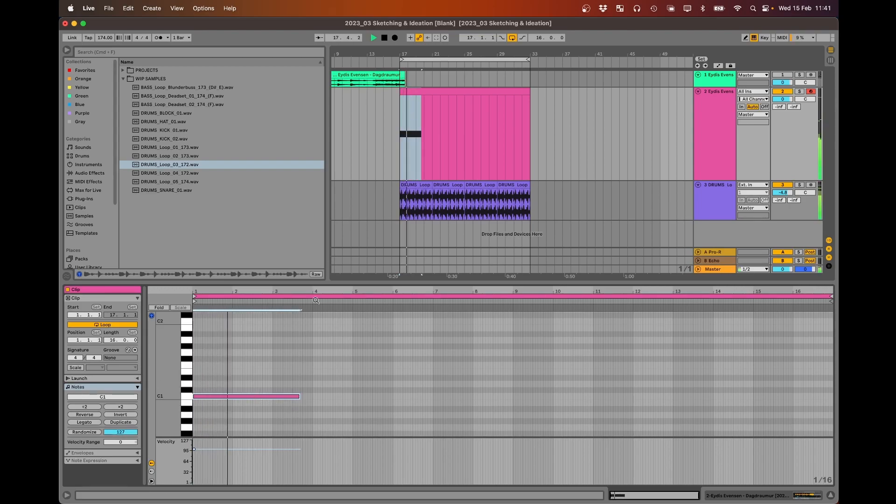
- Shorten the C1 note to end at 2.3.1, add a C#1 note from 2.3.1 to 4.1.1, and play them back
left_click(295, 397)
mouse_move(295, 397)
left_mouse_down()
mouse_move(248, 396)
mouse_move(283, 394)
left_mouse_up()
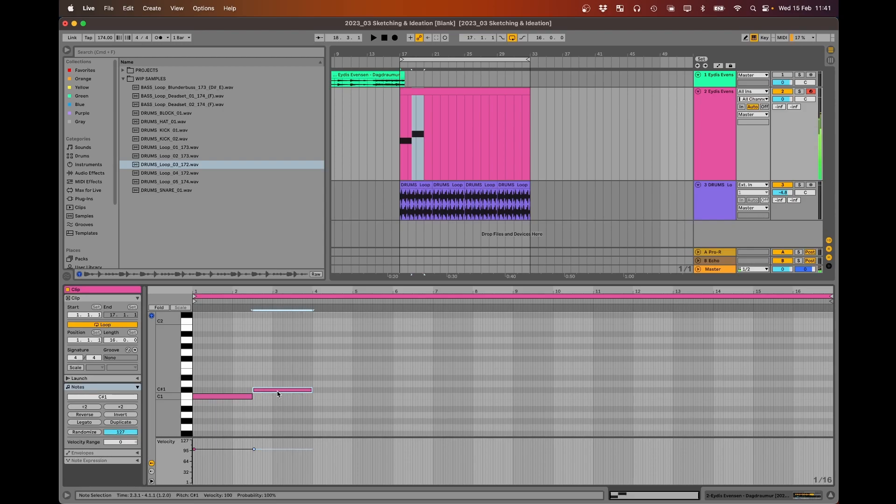
key("space")
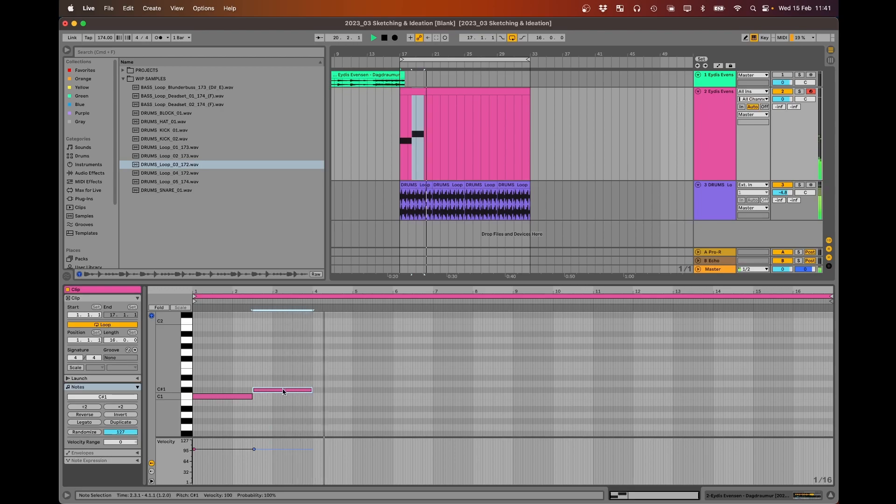
key("space")
- Trim the C1 note to end at 2.2.1, make the C#1 note run from 2.2.1 to 3.1.1, and play the result
left_click_drag(282, 394, 243, 397)
left_click(298, 390)
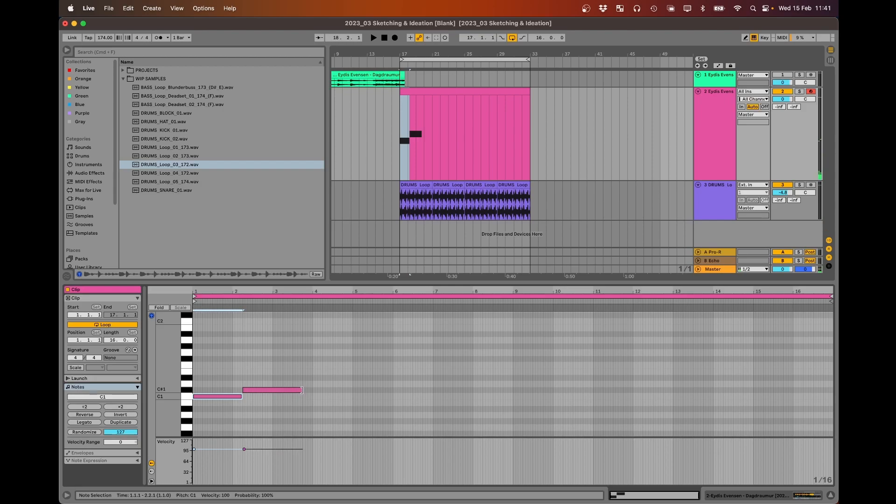
left_click_drag(302, 390, 272, 390)
key("space")
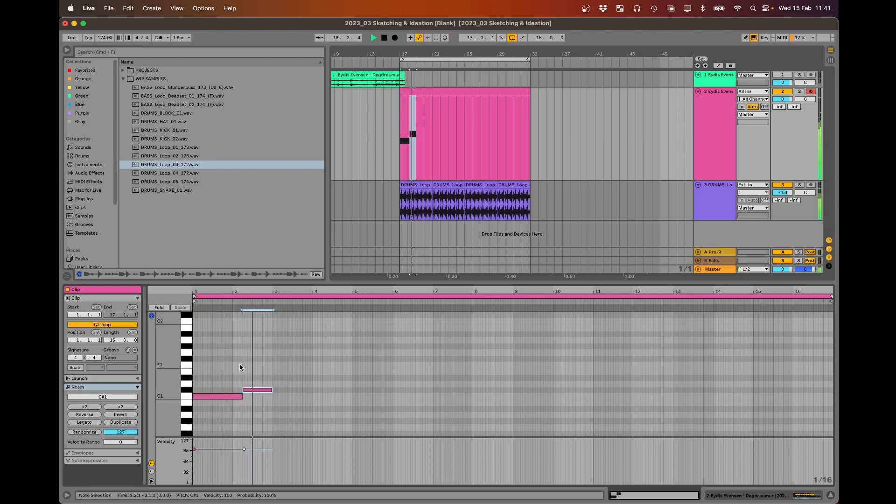
key("space")
- Add an A1 note from 3.1.1 to 3.2.1 and a D#1 note starting at 3.2.1, and play the phrase
left_click_drag(259, 392, 298, 378)
left_click_drag(301, 340, 282, 339)
key("space")
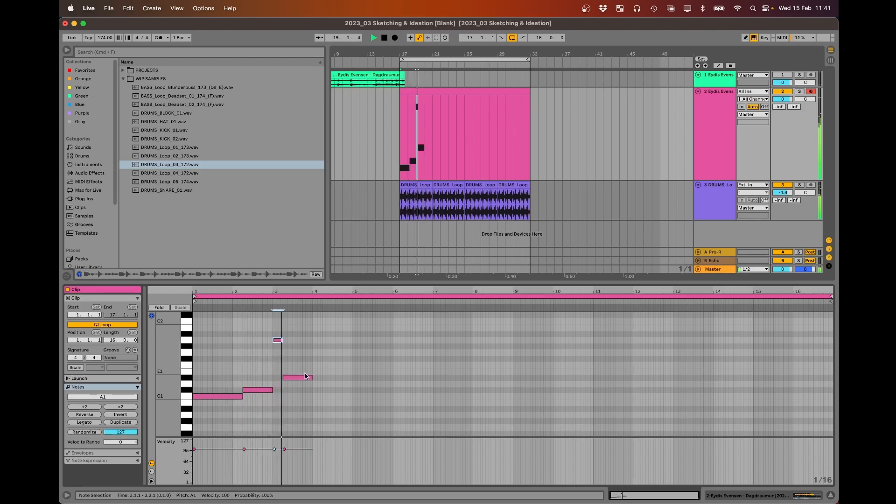
key("space")
- Extend the A1 note to 3.4.1, make the D#1 note run from 3.4.1 to 5.1.1, and play the phrase
left_click_drag(296, 377, 298, 377)
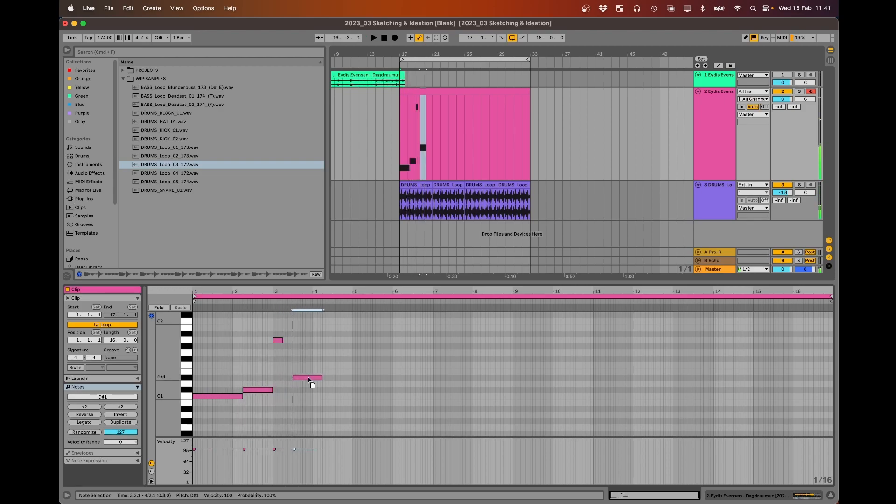
left_click_drag(281, 341, 303, 344)
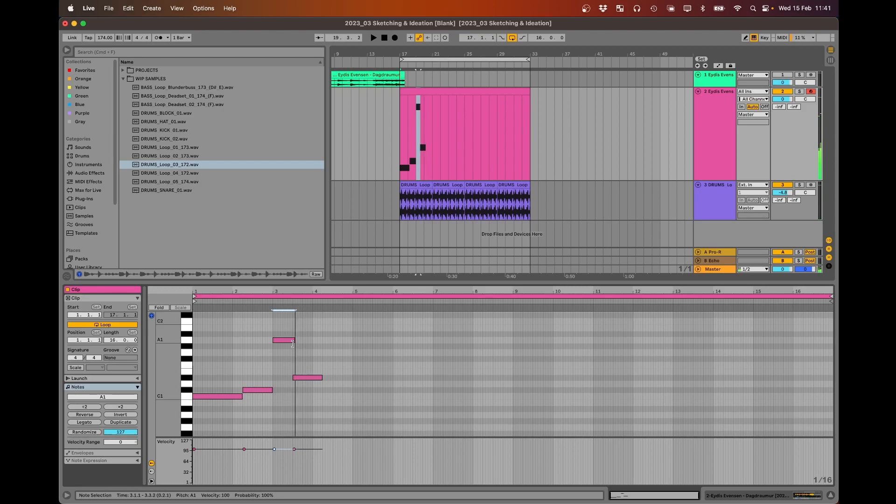
key("space")
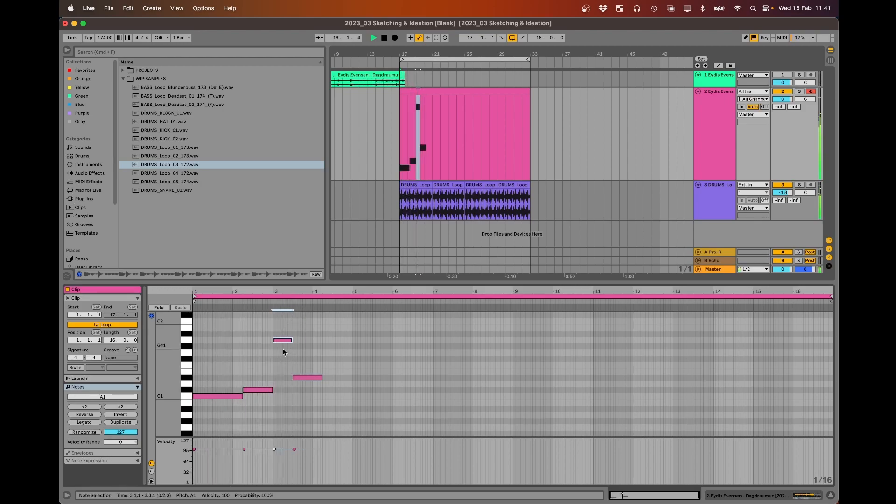
key("space")
left_click_drag(308, 380, 313, 380)
left_click_drag(291, 342, 297, 340)
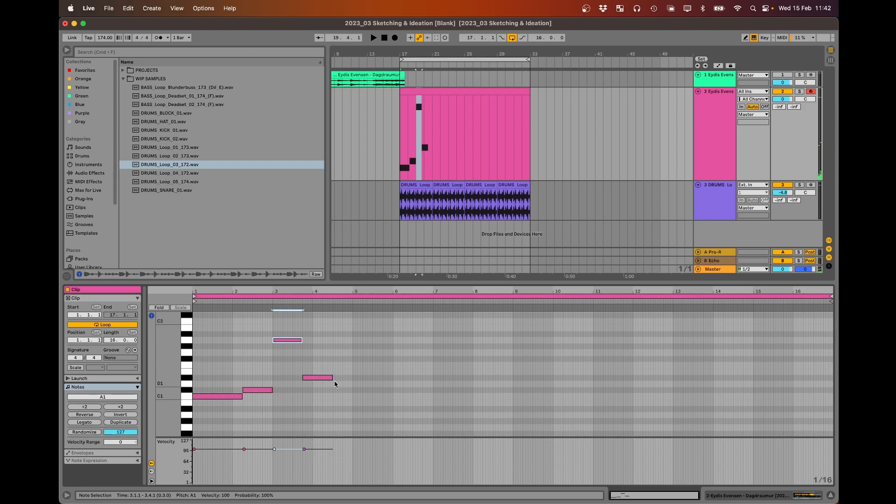
left_click_drag(333, 377, 349, 377)
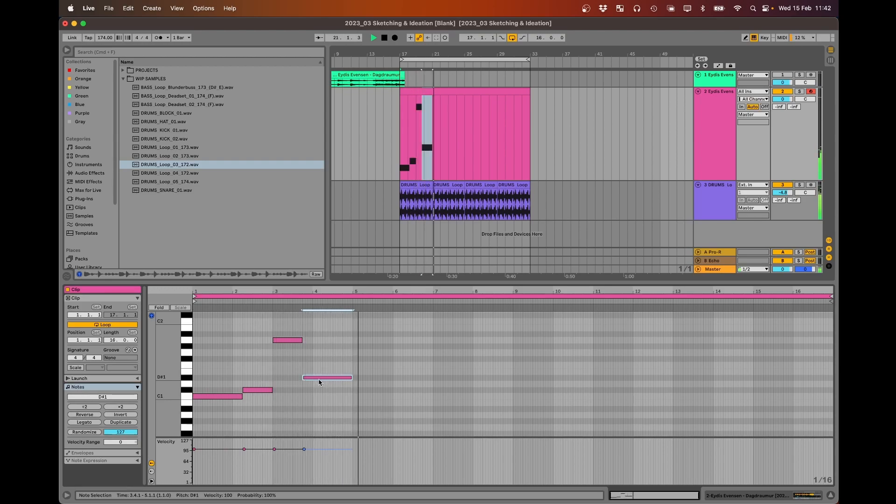
key("space")
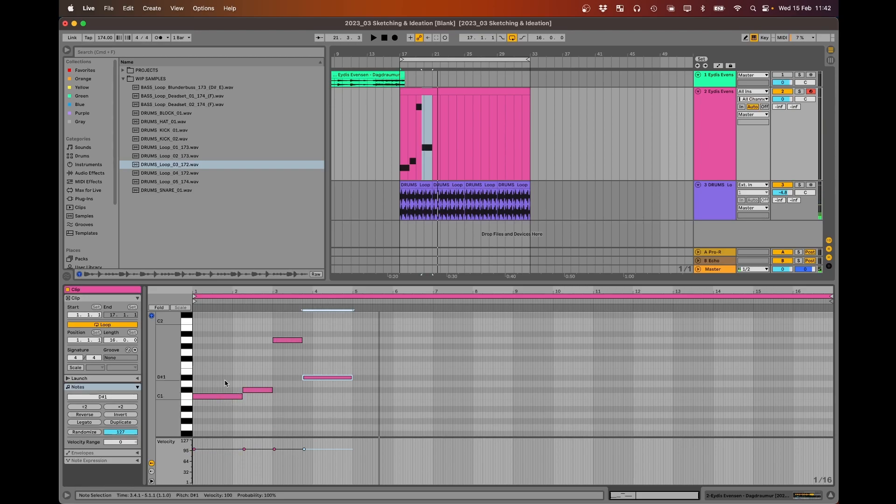
- Copy the four-note phrase to 5.1.1 through 9.1.1 and set playback to start from the beginning of the clip
left_click_drag(217, 329, 345, 424)
left_click_drag(210, 398, 370, 399)
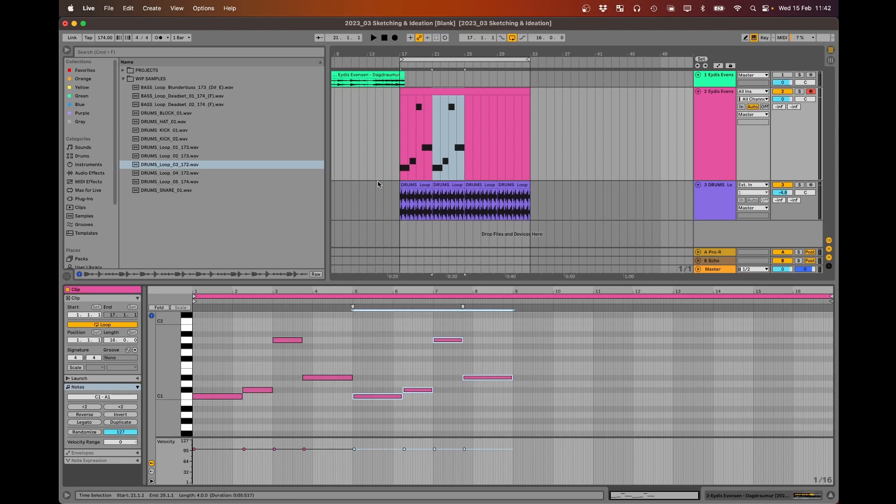
left_click(396, 119)
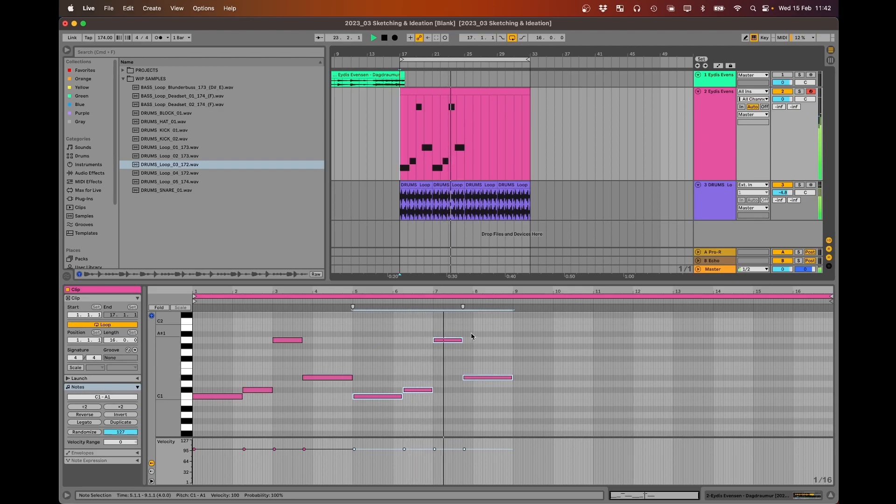
- Move the copied phrase's last note, starting at 7.4.1, from D#1 up to G1 and play the result
left_click(473, 379)
key("space")
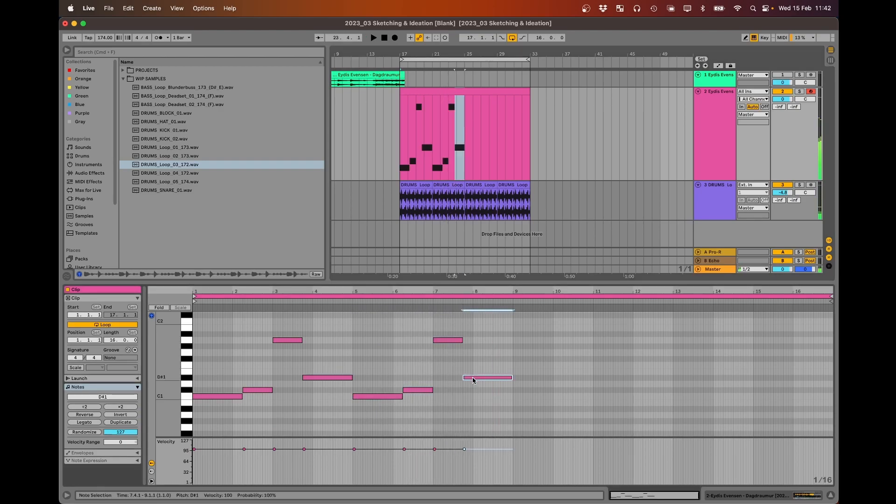
left_click_drag(472, 380, 474, 351)
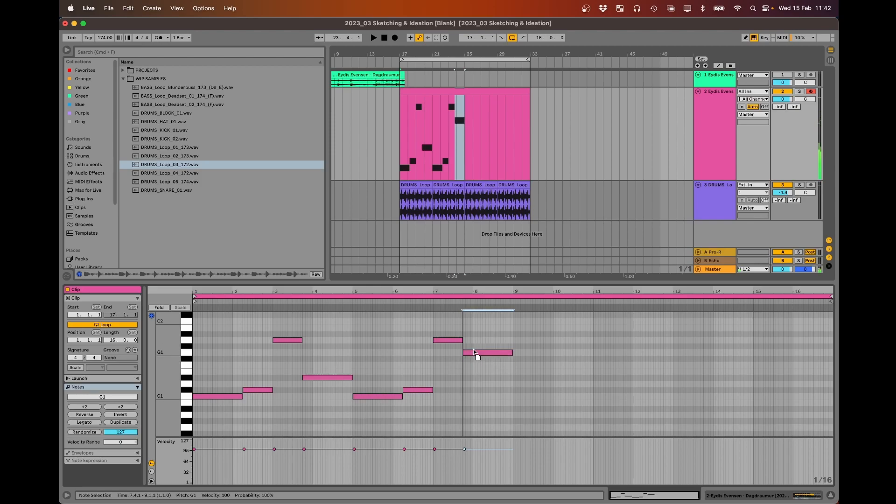
key("space")
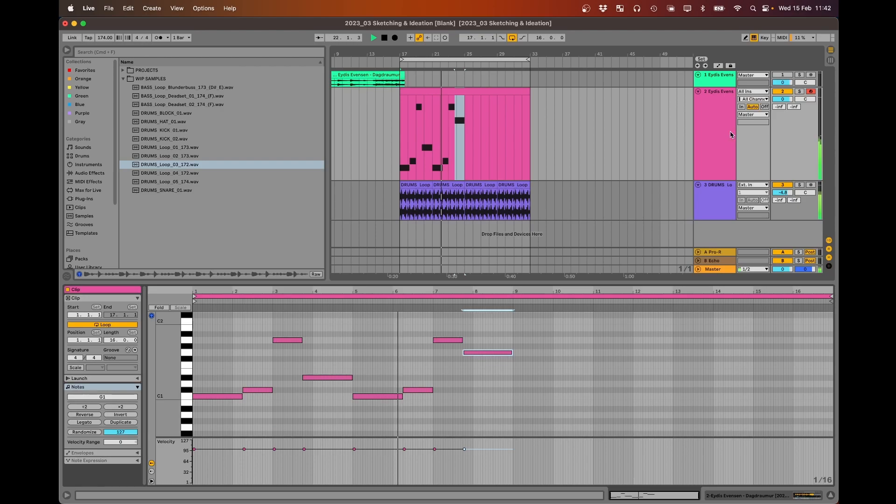
- Show the piano track's Simpler and check the slice marker near 0:16 against its transient during playback
left_click(715, 140)
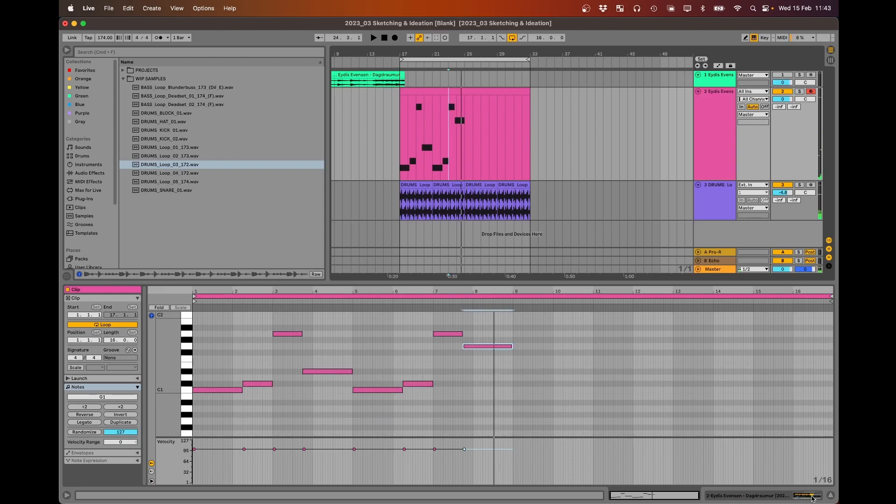
key("shift+Tab")
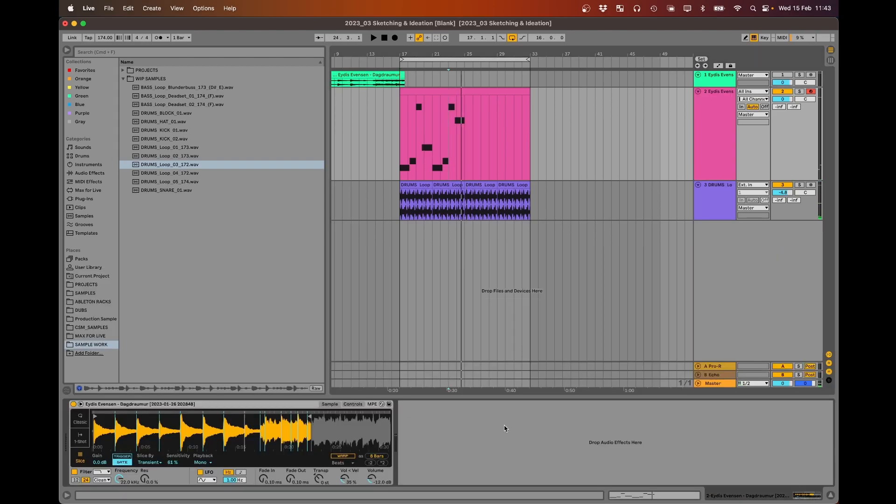
scroll(277, 428, "up", 3)
key("space")
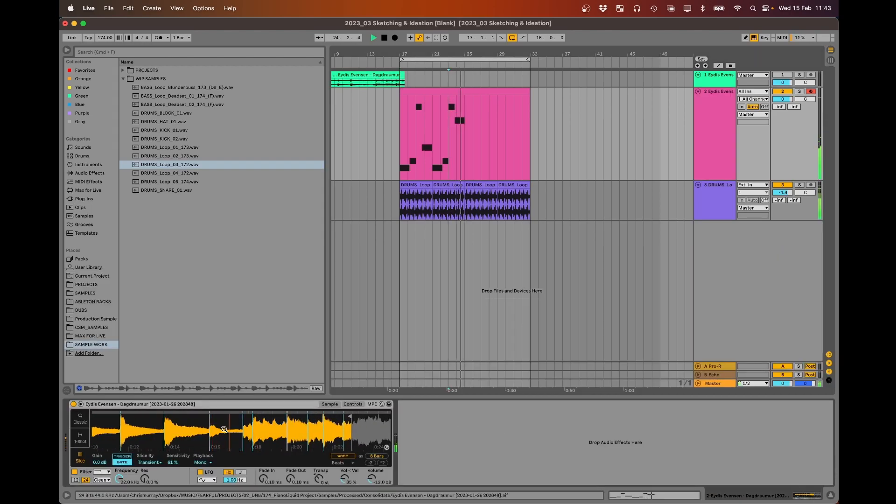
key("space")
left_click_drag(216, 429, 217, 460)
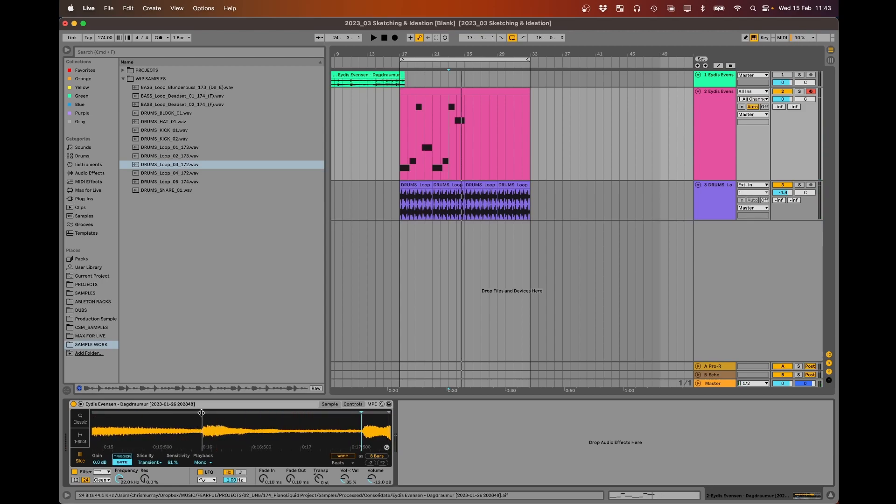
key("space")
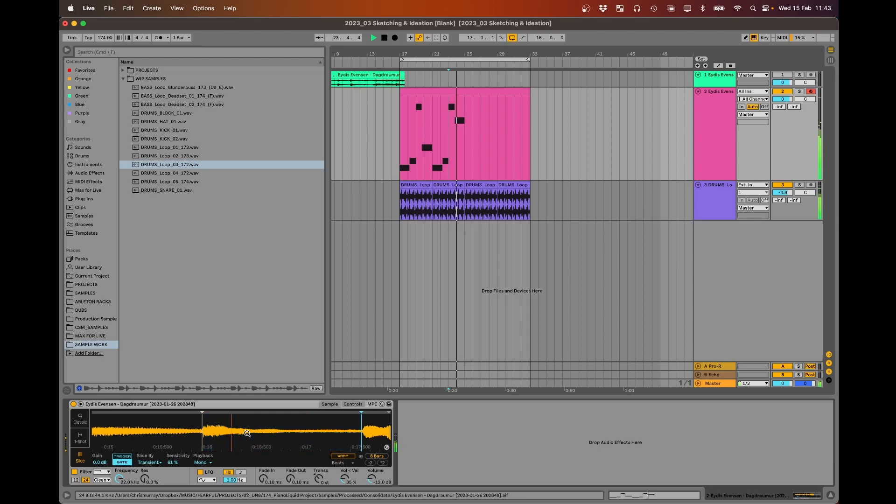
left_click_drag(249, 437, 295, 415)
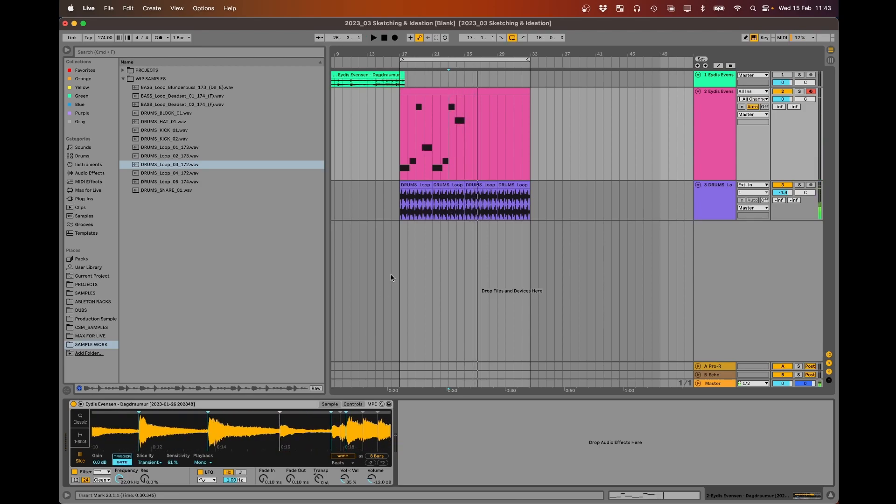
- Delete the empty part of the MIDI clip from 25.1.1 to 33.1.1 and duplicate the remaining eight-bar clip into that space
left_click_drag(417, 50, 448, 45)
left_click_drag(489, 135, 542, 141)
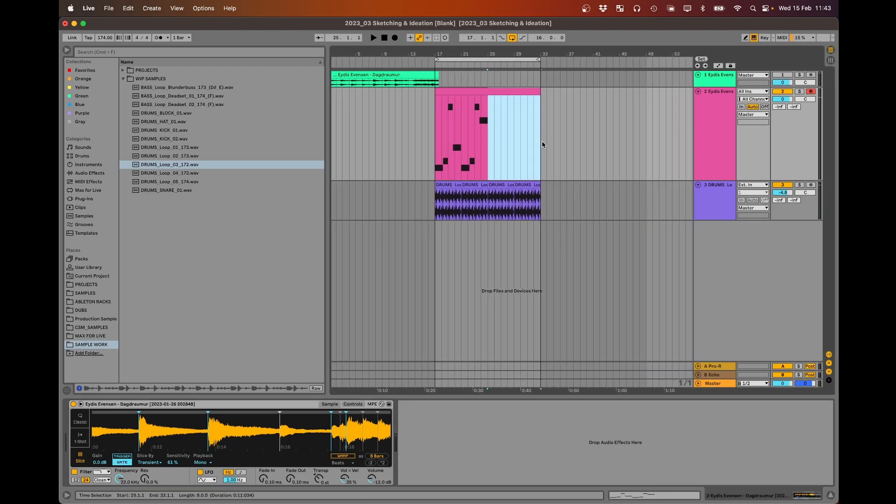
key("Delete")
left_click(457, 88)
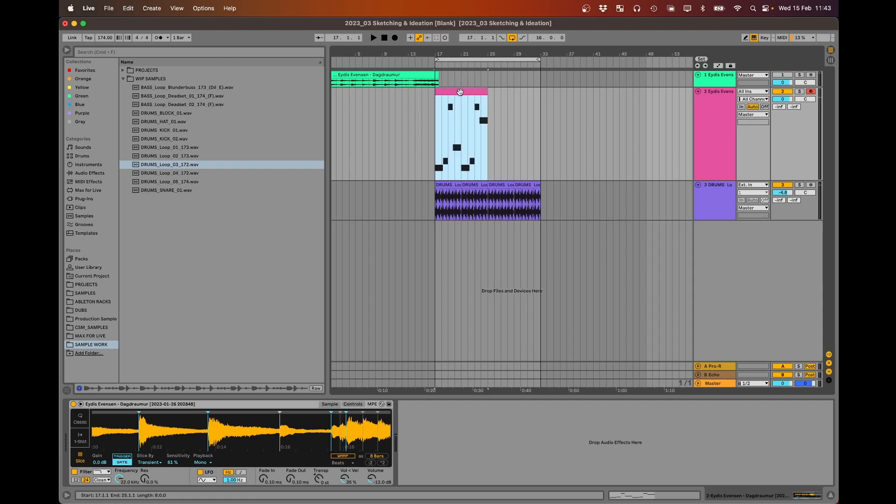
key("super+d")
left_click(455, 91)
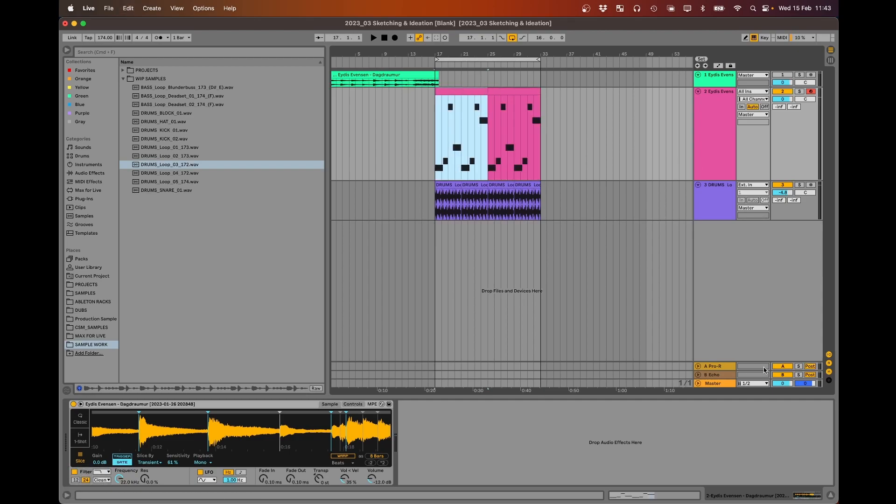
- Set the Simpler's volume to -6.86 dB and check the slice start near 0:07 against its transient during playback
left_click_drag(372, 480, 372, 467)
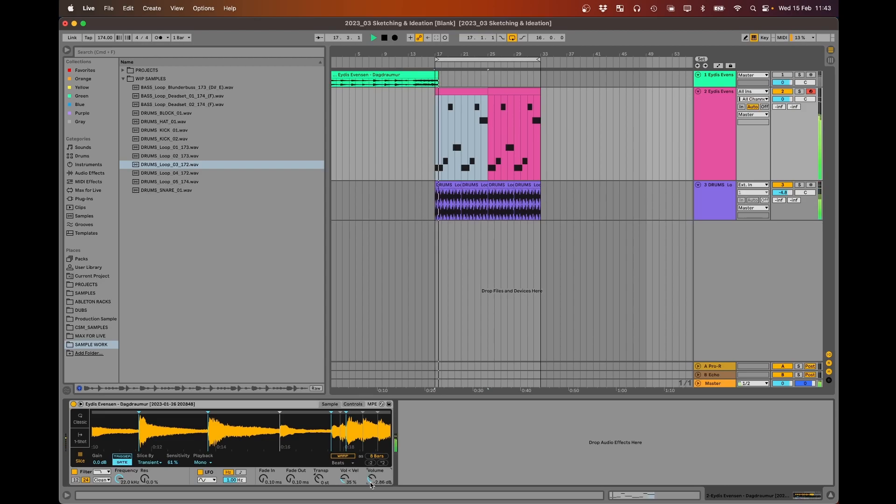
mouse_move(373, 477)
left_mouse_down()
mouse_move(374, 485)
mouse_move(374, 474)
left_mouse_up()
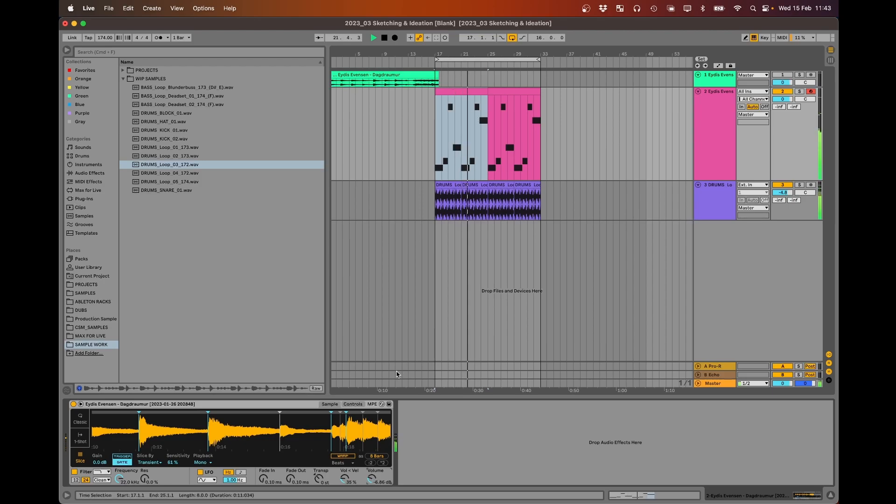
left_click_drag(235, 436, 235, 412)
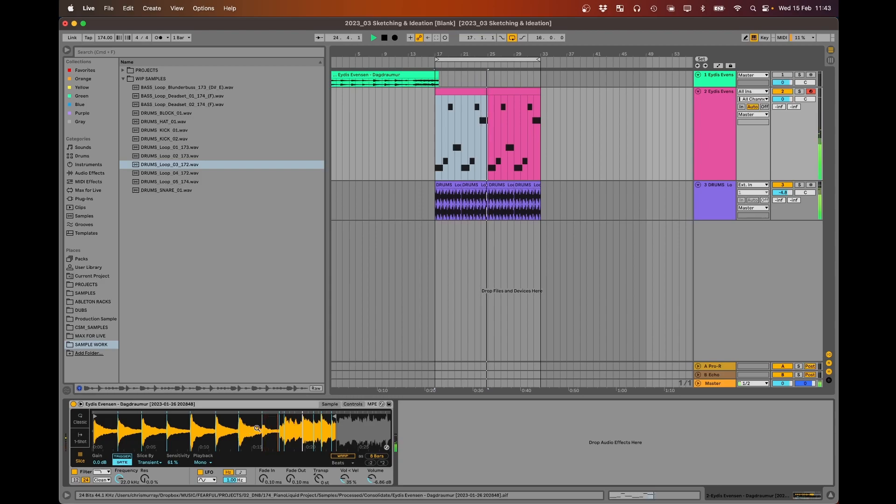
left_click_drag(257, 427, 227, 415)
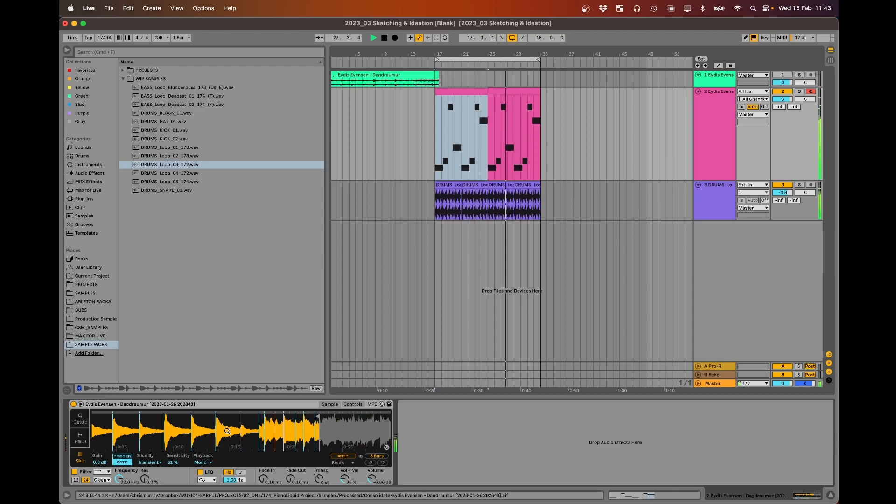
left_click_drag(142, 417, 218, 436)
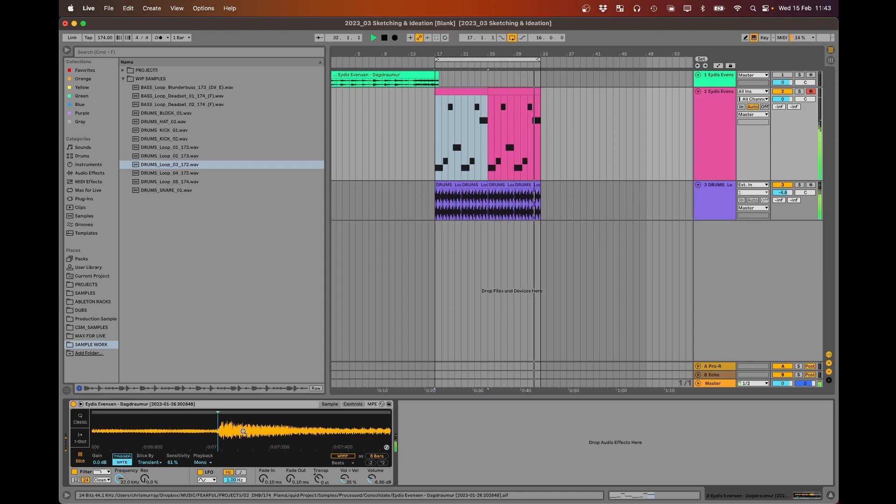
left_click_drag(219, 433, 254, 378)
key("space")
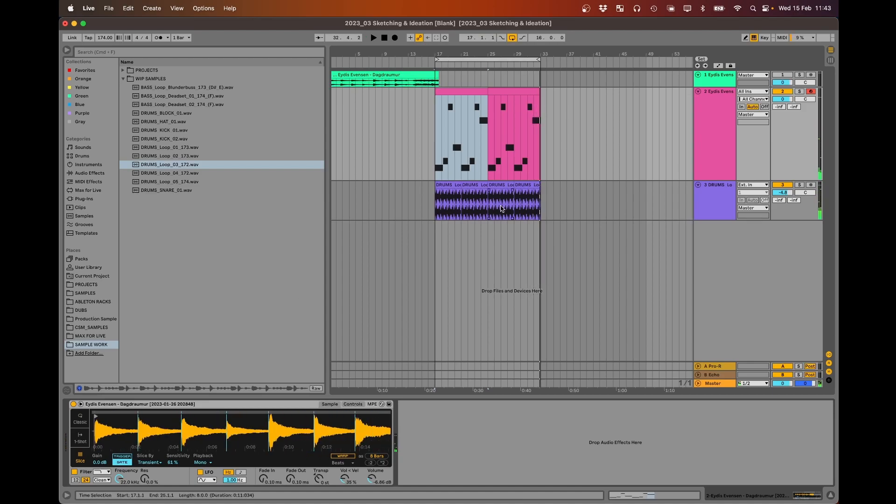